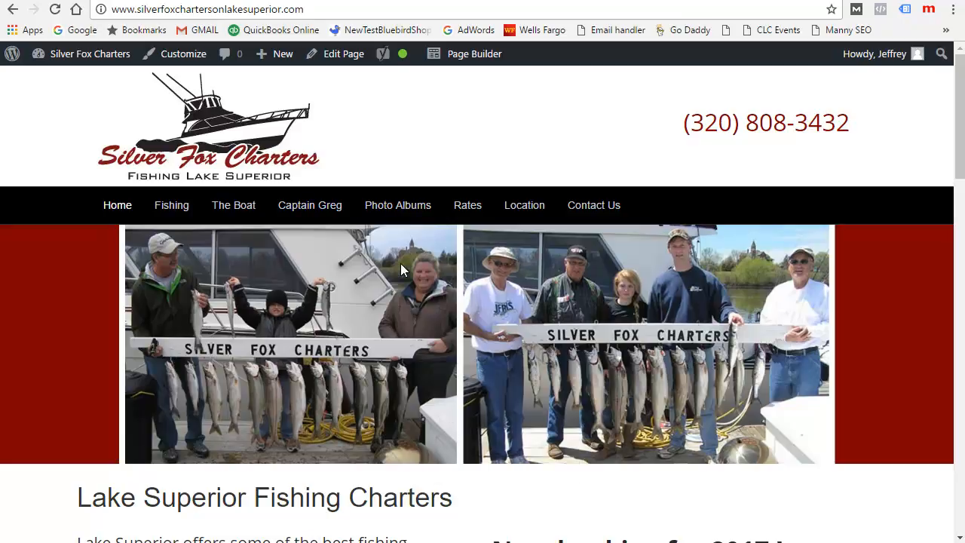
# Open the Photo Albums page and look through its list of yearly Catching Fish posts
pyautogui.click(389, 212)
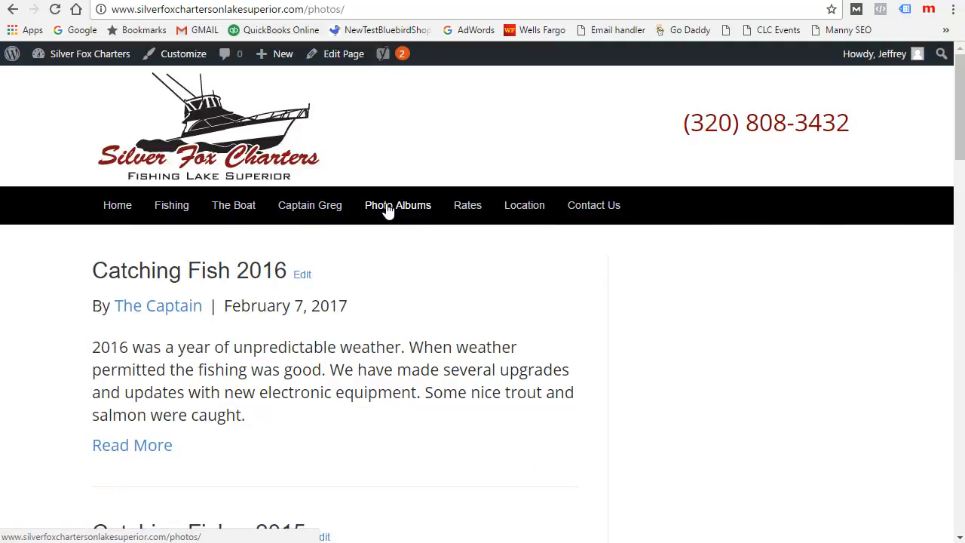
pyautogui.scroll(-10, 346, 295)
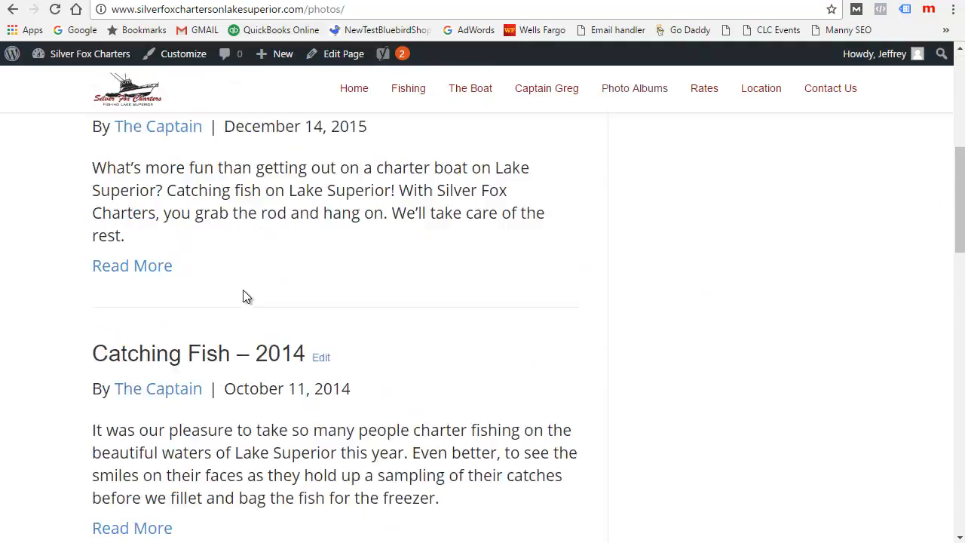
pyautogui.scroll(9, 240, 336)
pyautogui.scroll(1, 239, 336)
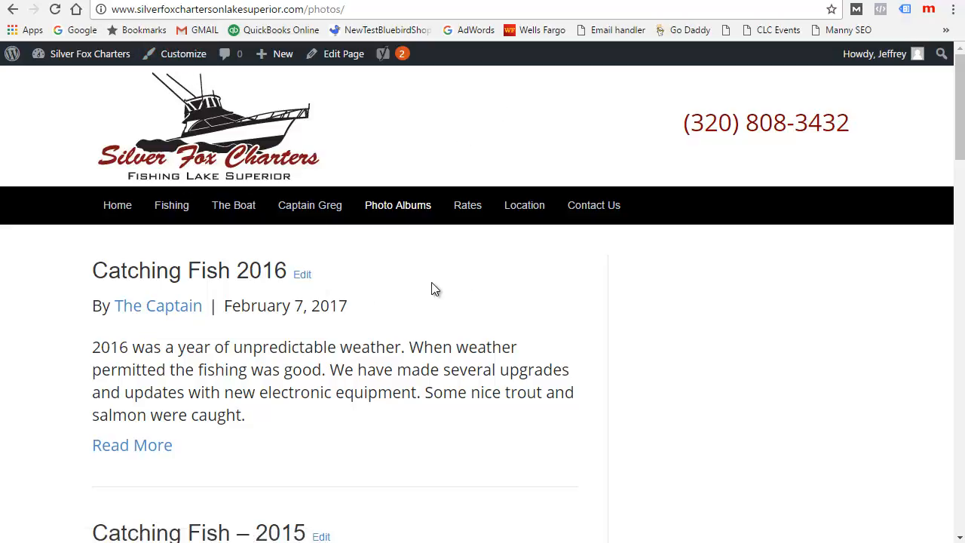
# Open the Catching Fish 2016 post and start editing it in Page Builder
pyautogui.click(187, 270)
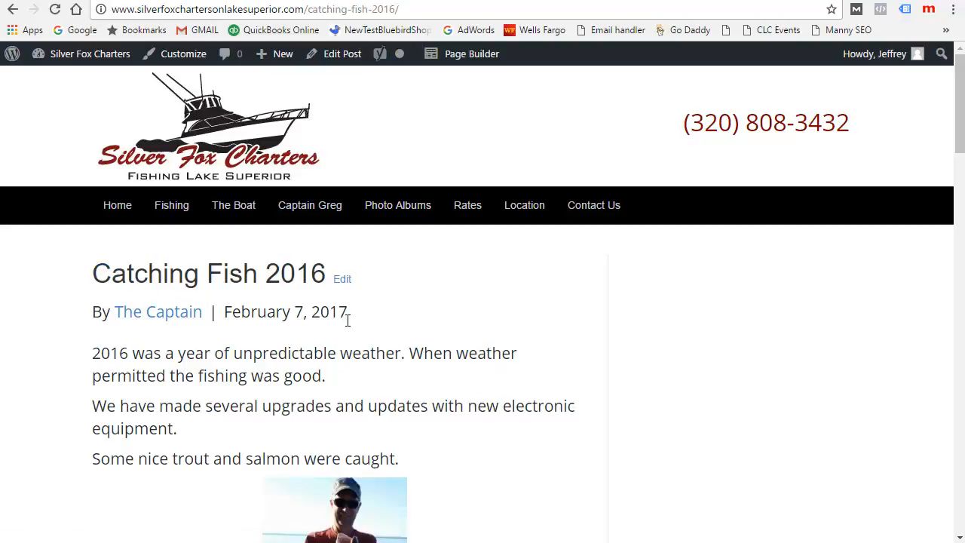
pyautogui.scroll(-5, 281, 367)
pyautogui.scroll(5, 281, 367)
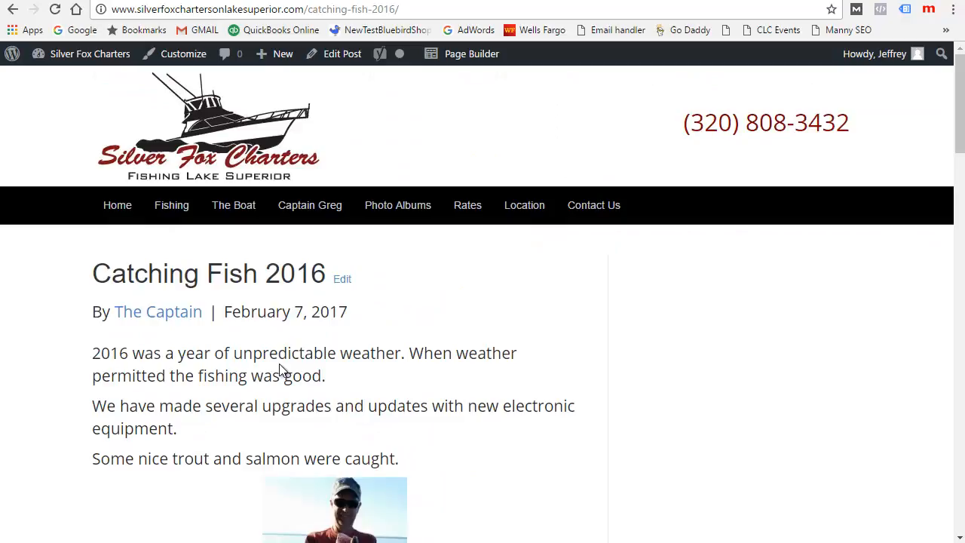
pyautogui.click(480, 66)
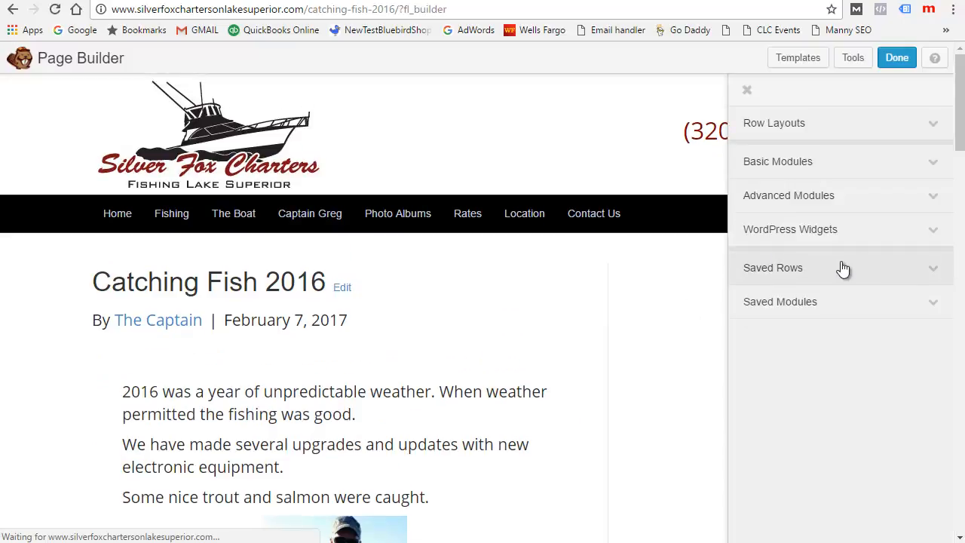
# Examine the text and photos inside the post's existing text editor module and close it without saving
pyautogui.scroll(-15, 282, 418)
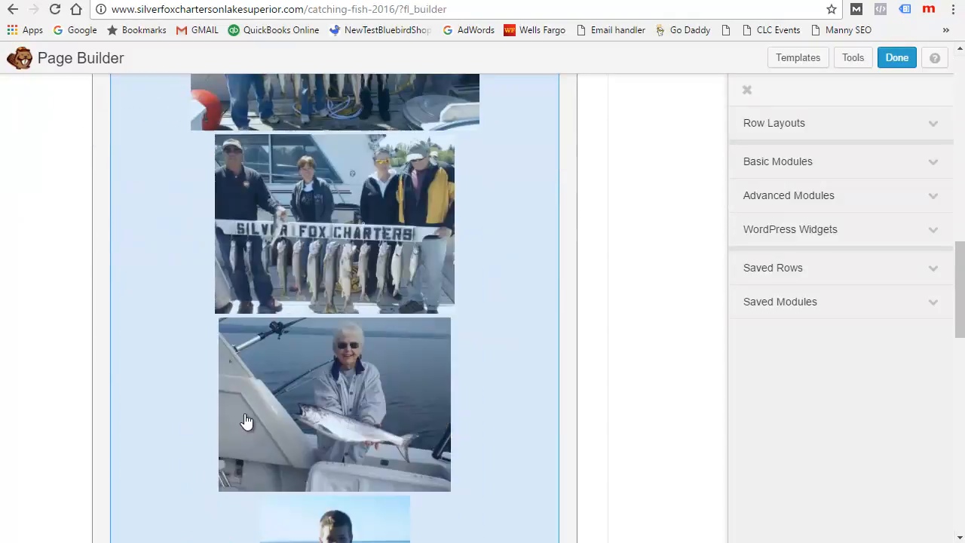
pyautogui.scroll(-5, 260, 383)
pyautogui.click(399, 261)
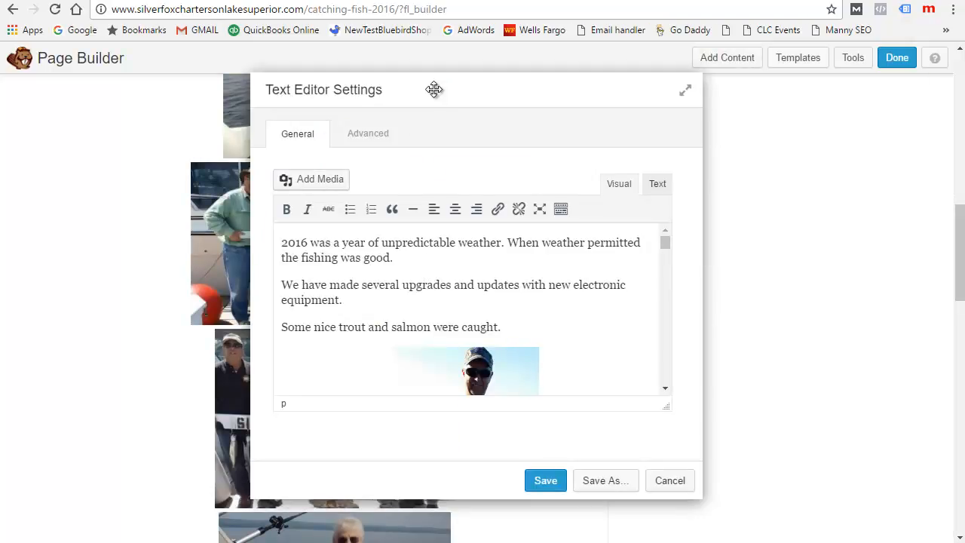
pyautogui.scroll(-5, 401, 328)
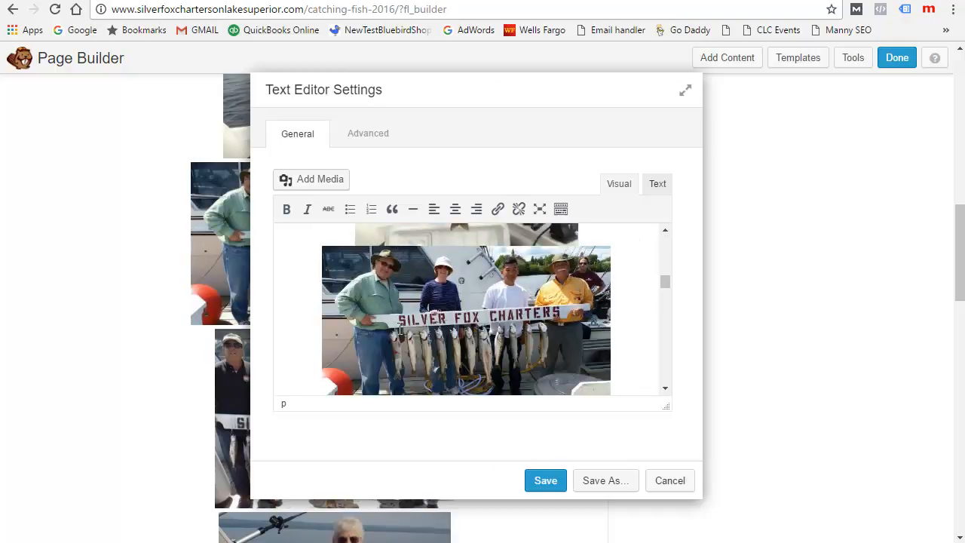
pyautogui.scroll(6, 596, 338)
pyautogui.scroll(-4, 600, 334)
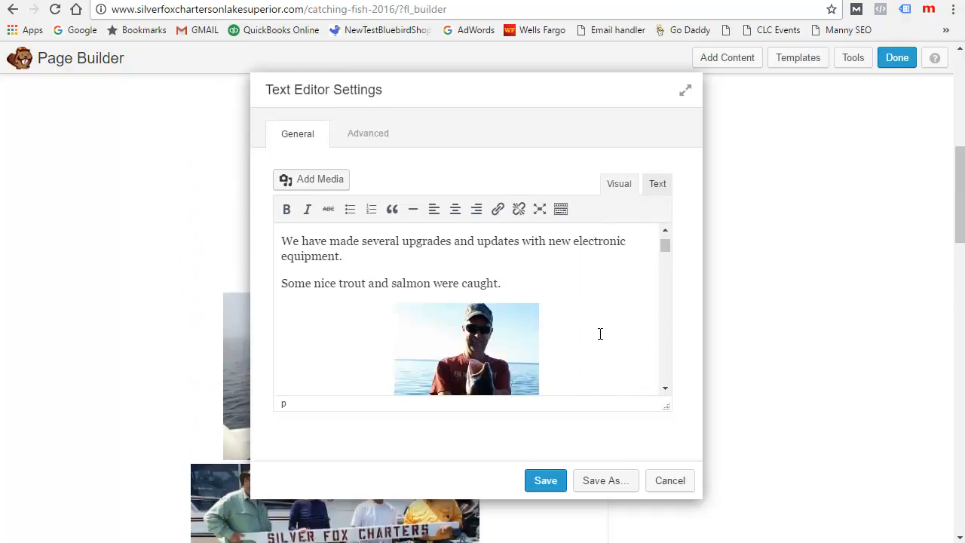
pyautogui.moveTo(418, 98); pyautogui.dragTo(509, 84)
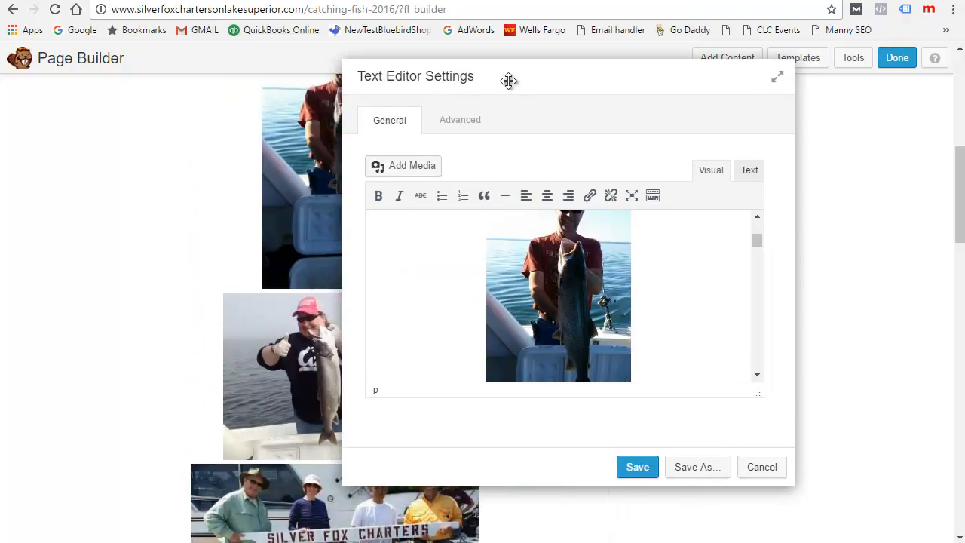
pyautogui.click(760, 467)
# Add a Photo module from the basic modules above the post's introductory text
pyautogui.scroll(6, 512, 303)
pyautogui.scroll(-2, 512, 302)
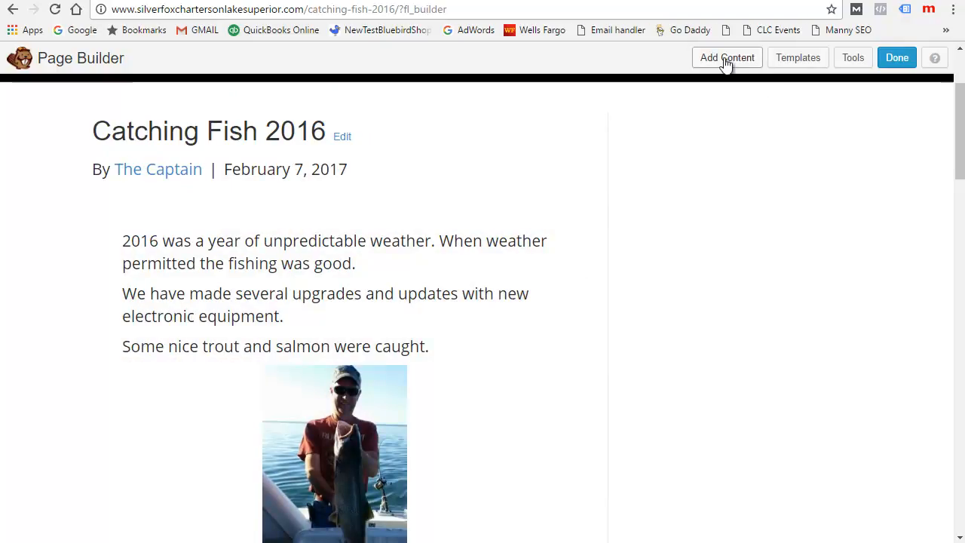
pyautogui.click(726, 63)
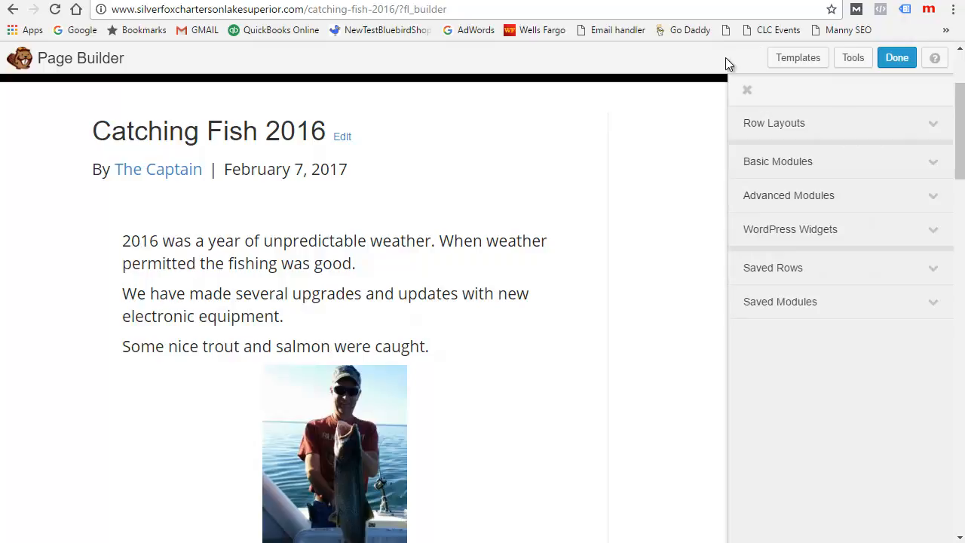
pyautogui.click(778, 170)
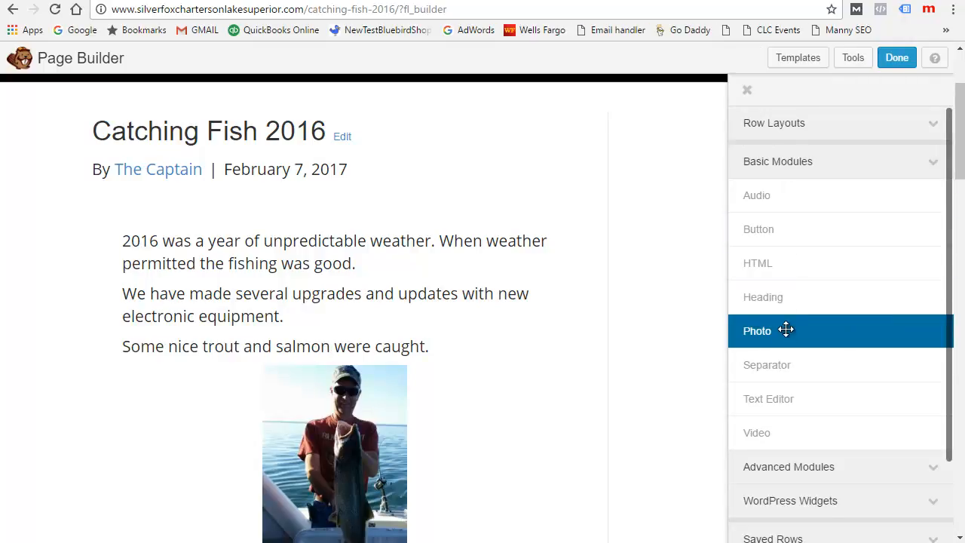
pyautogui.moveTo(786, 329); pyautogui.dragTo(289, 200)
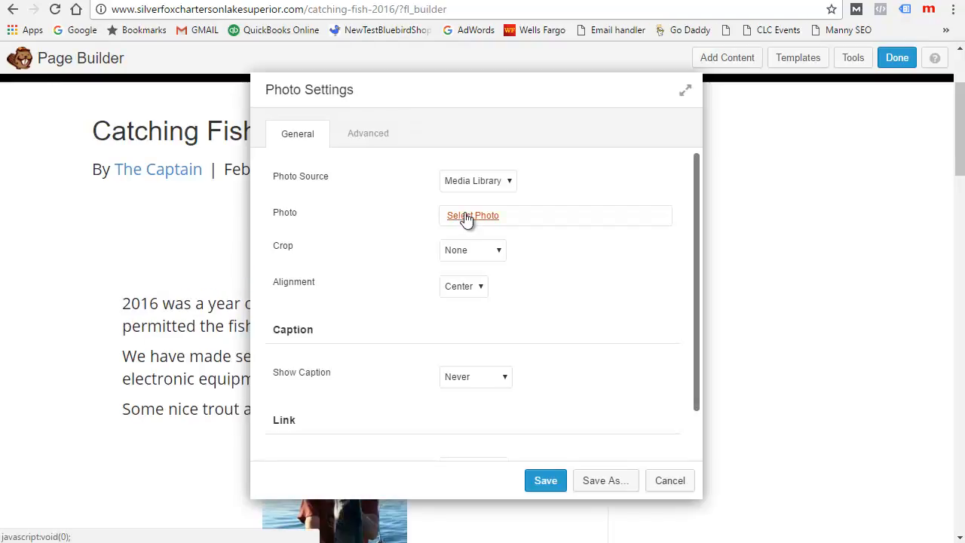
# Browse the media library for the new photo module and select the group photo 2014_2.jpg
pyautogui.click(465, 216)
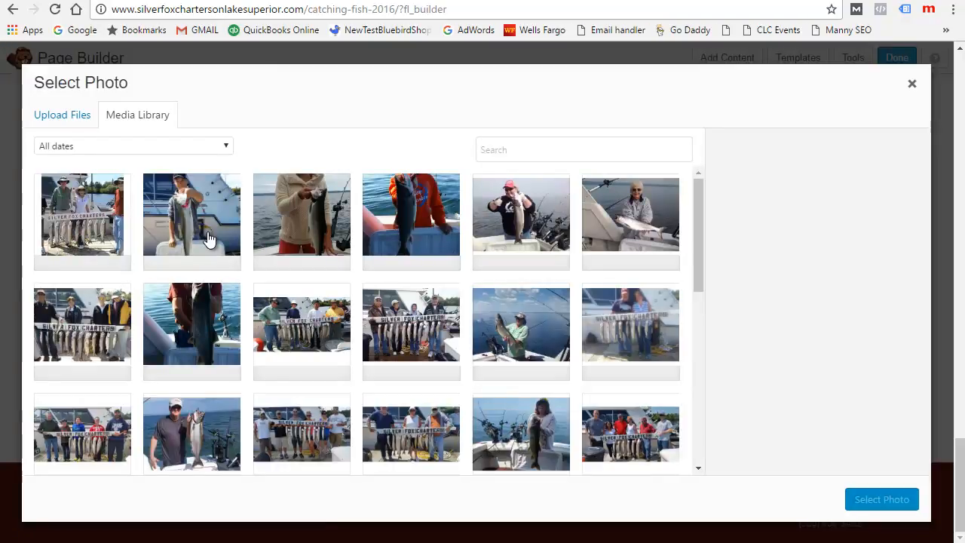
pyautogui.scroll(-15, 215, 296)
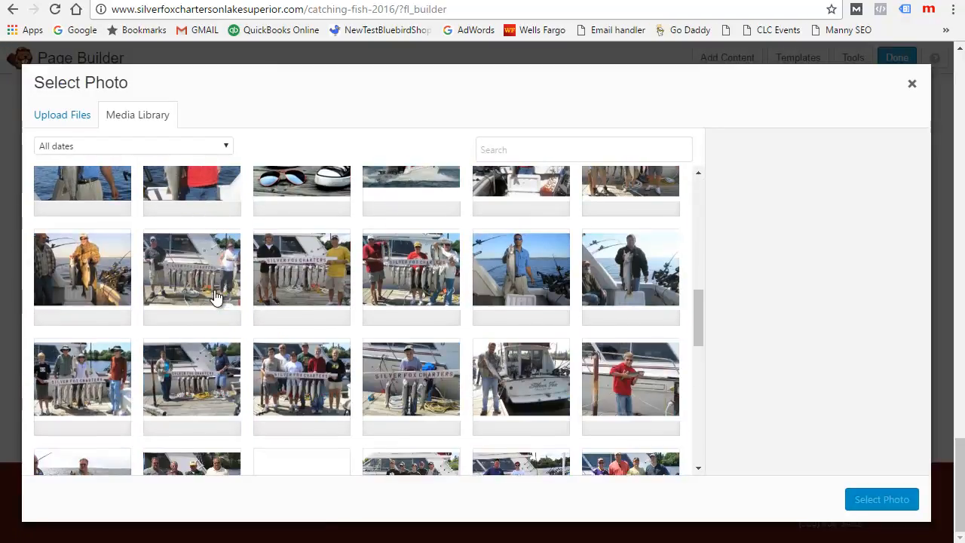
pyautogui.scroll(-6, 218, 295)
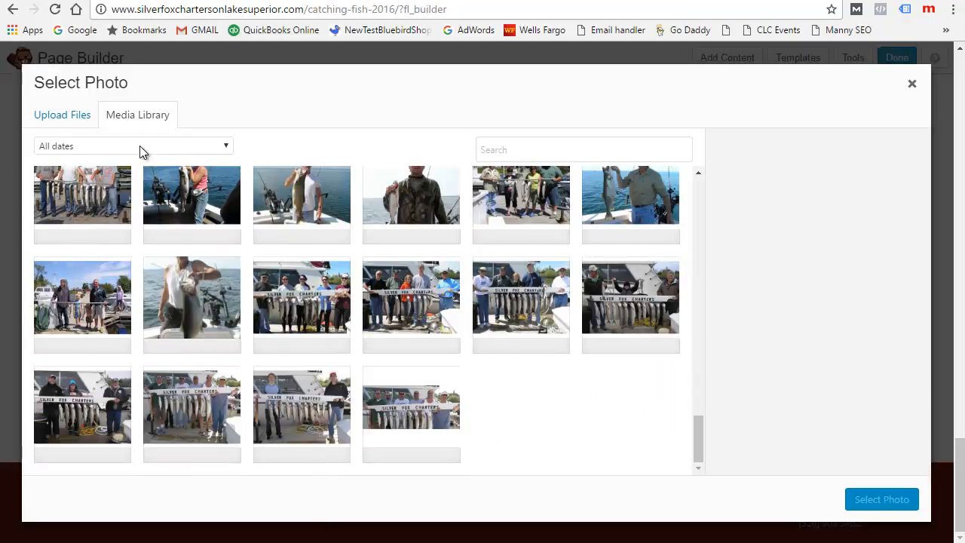
pyautogui.click(140, 148)
pyautogui.click(125, 152)
pyautogui.scroll(3, 324, 324)
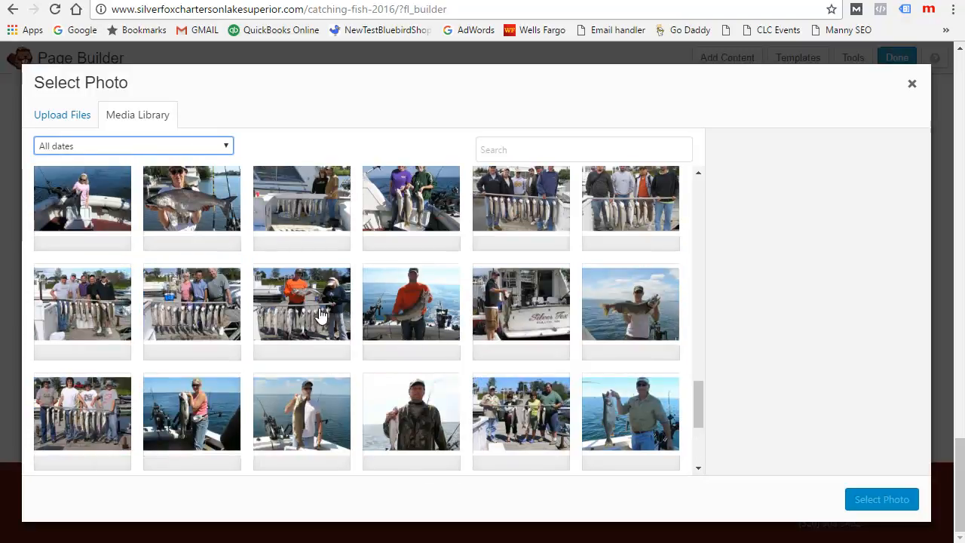
pyautogui.scroll(-3, 343, 316)
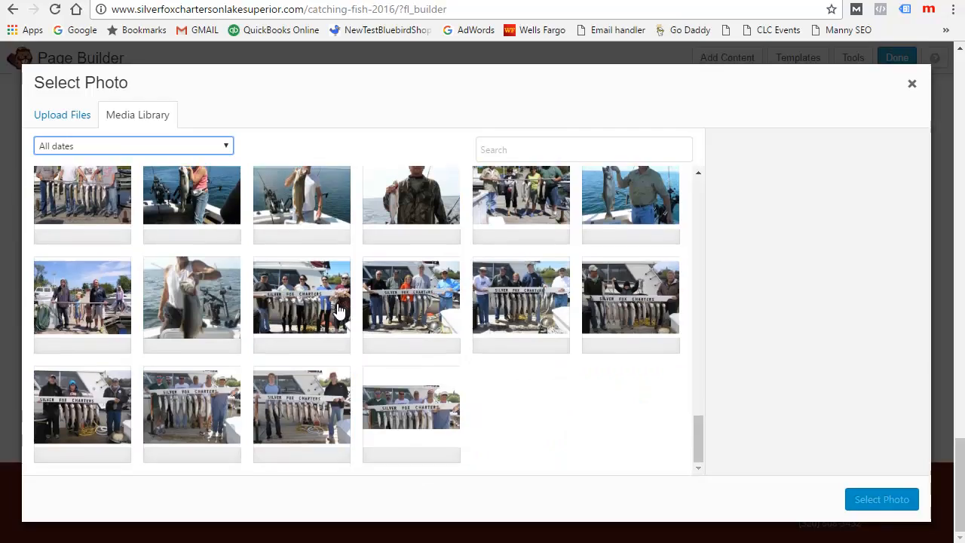
pyautogui.click(191, 302)
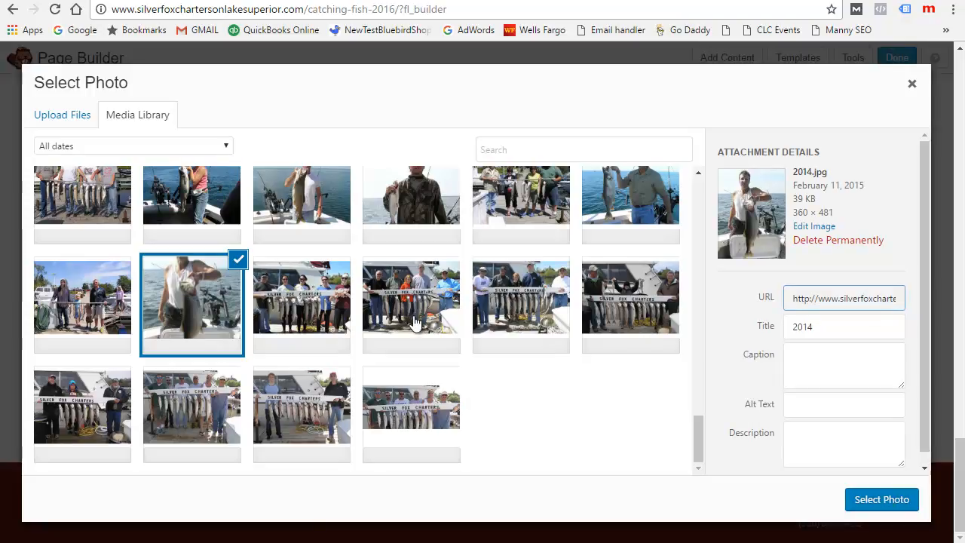
pyautogui.click(313, 302)
pyautogui.click(188, 297)
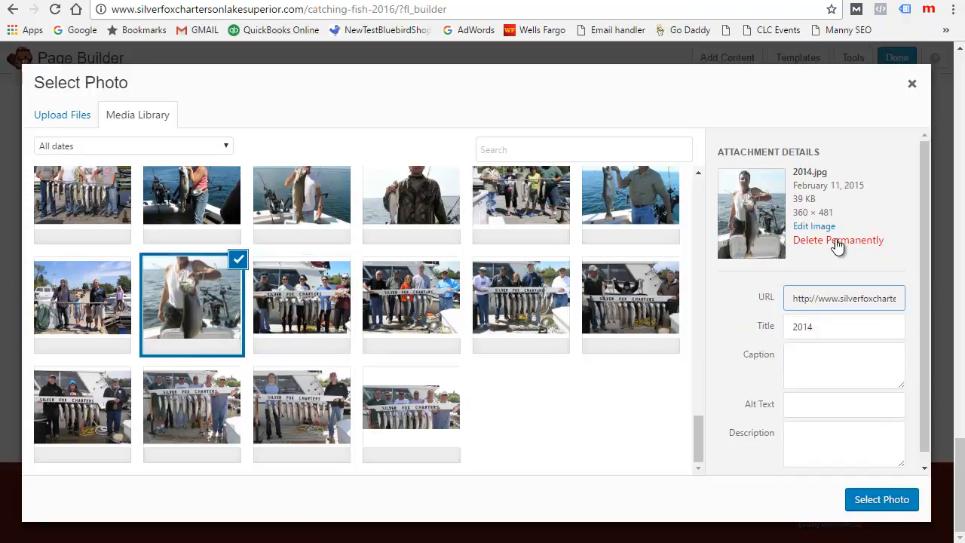
pyautogui.click(302, 298)
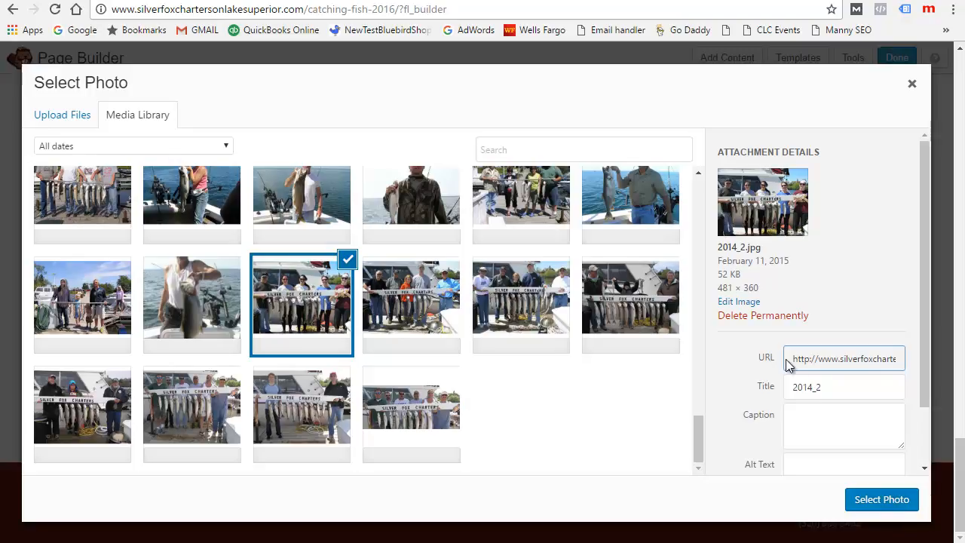
# Set the selected photo's alt text to "fish caught on lake superior" and insert it into the photo module
pyautogui.scroll(-1, 748, 402)
pyautogui.click(820, 392)
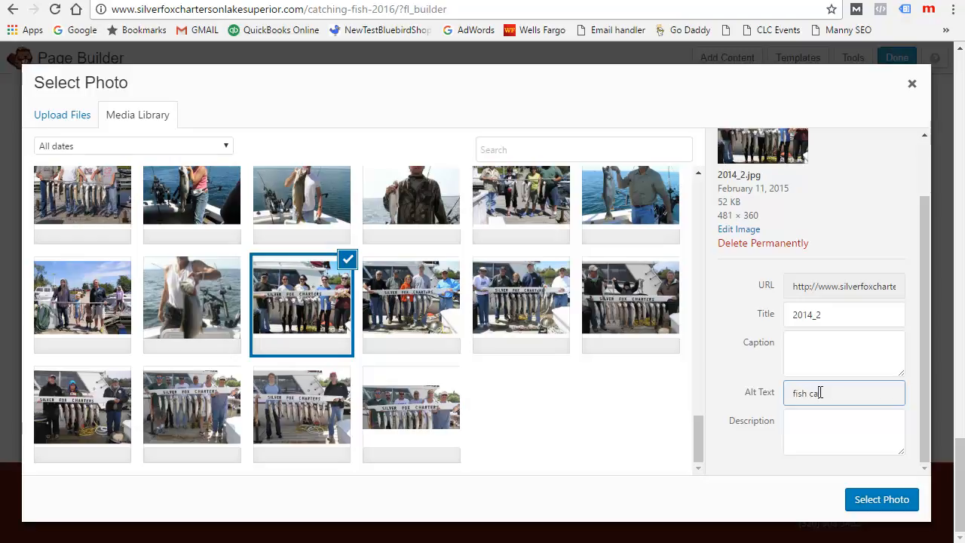
pyautogui.write('fish caught on lake su')
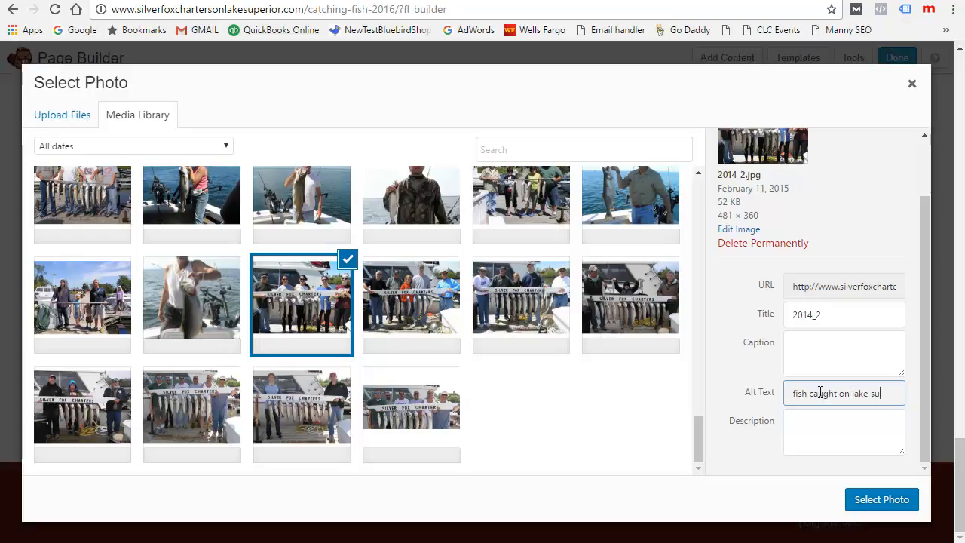
pyautogui.write('perior')
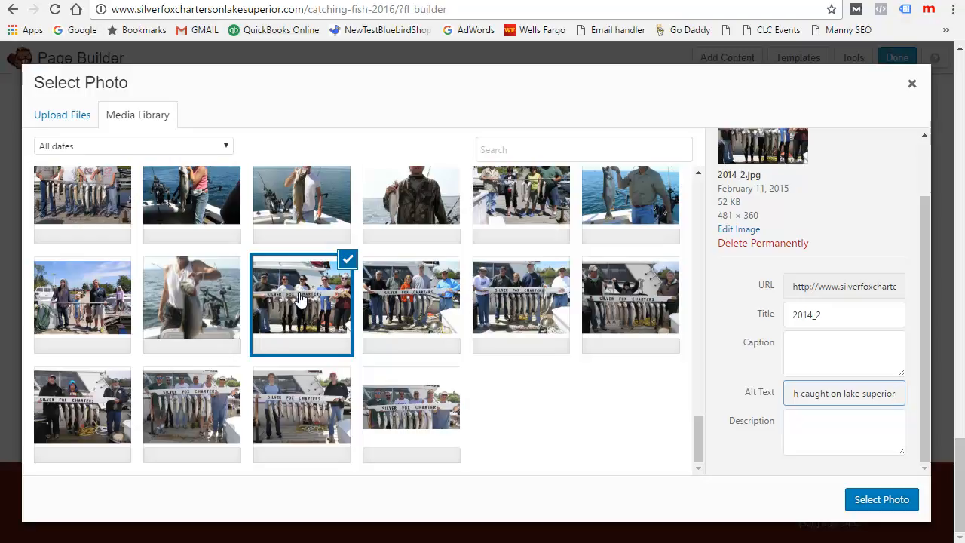
pyautogui.click(892, 501)
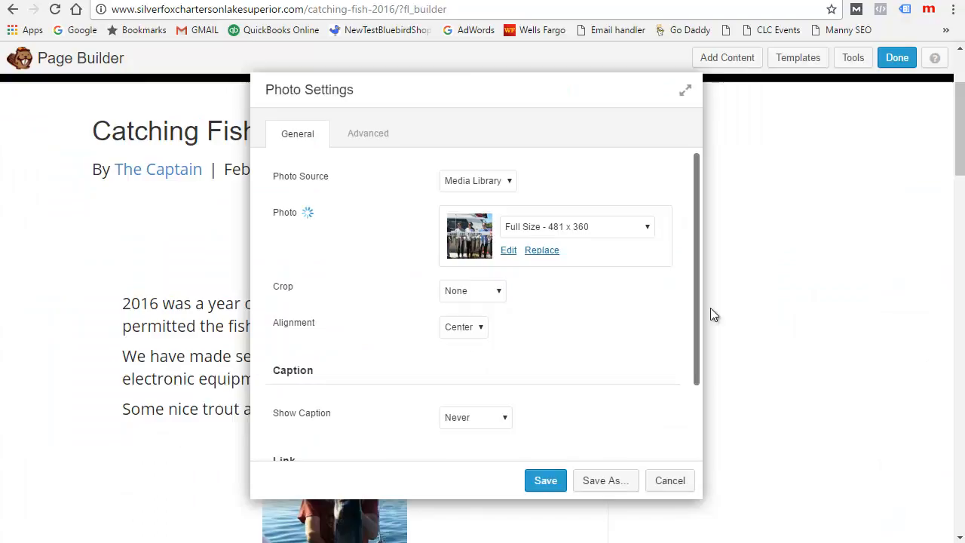
# Try the photo at Medium - 400 x 299 and set it back to Full Size - 481 x 360
pyautogui.click(584, 227)
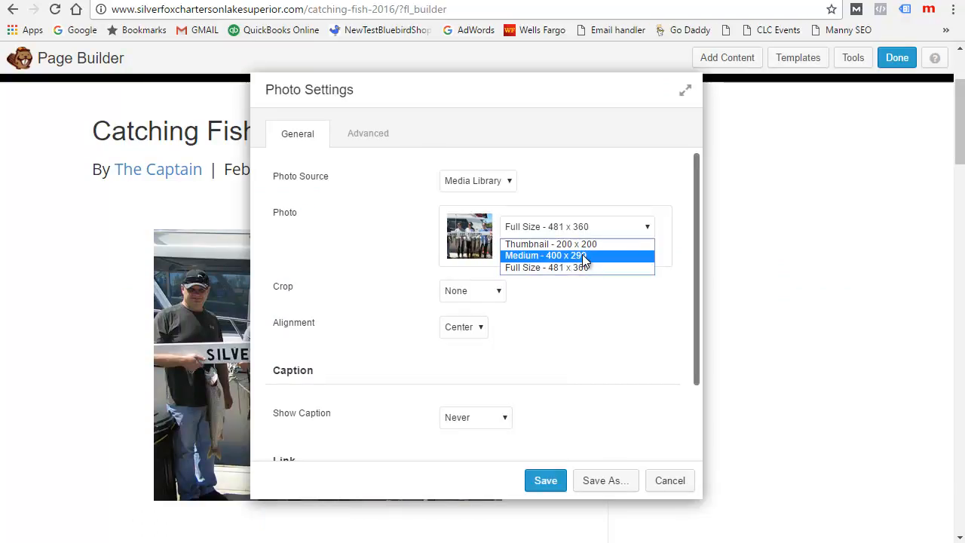
pyautogui.click(584, 259)
pyautogui.moveTo(571, 101); pyautogui.dragTo(720, 80)
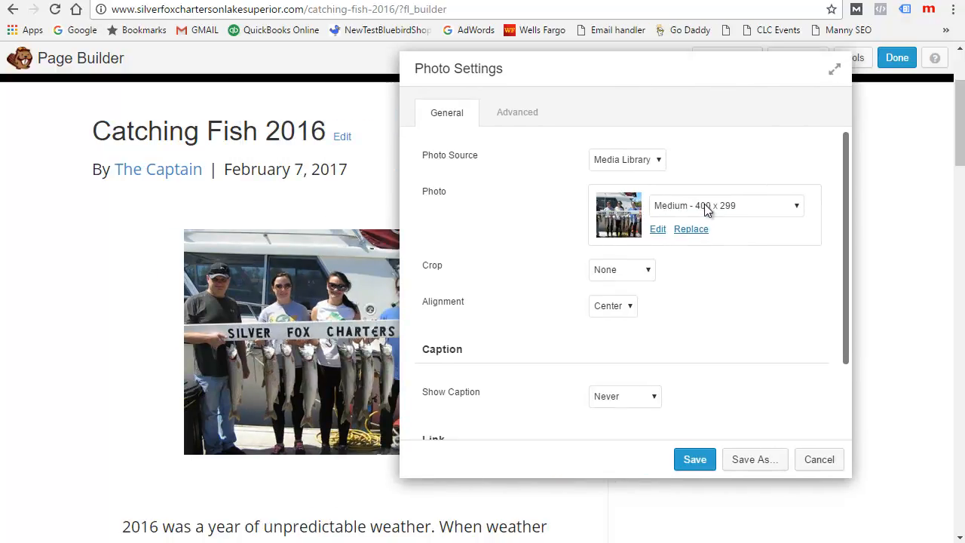
pyautogui.click(709, 206)
pyautogui.click(715, 246)
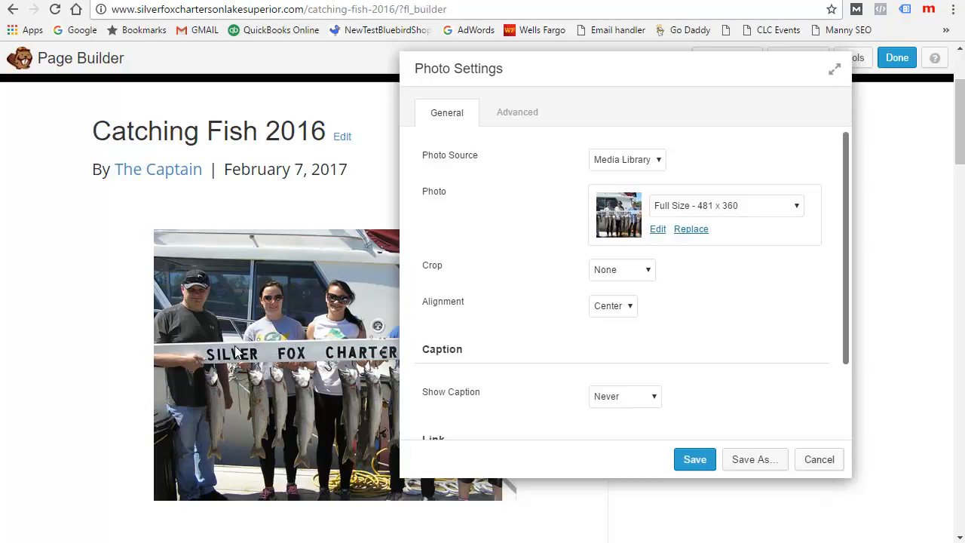
# Preview the photo at Thumbnail - 200 x 200 and restore Full Size - 481 x 360
pyautogui.click(726, 208)
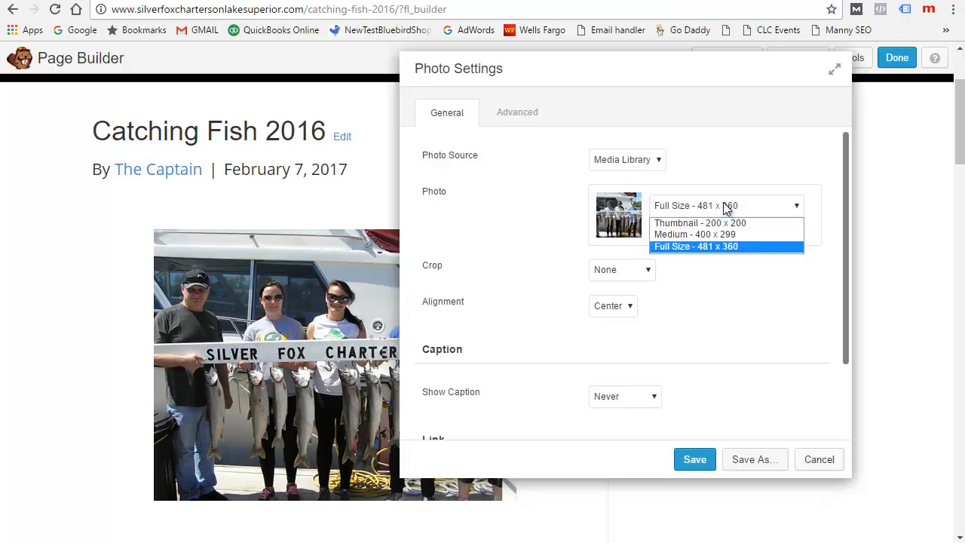
pyautogui.click(723, 222)
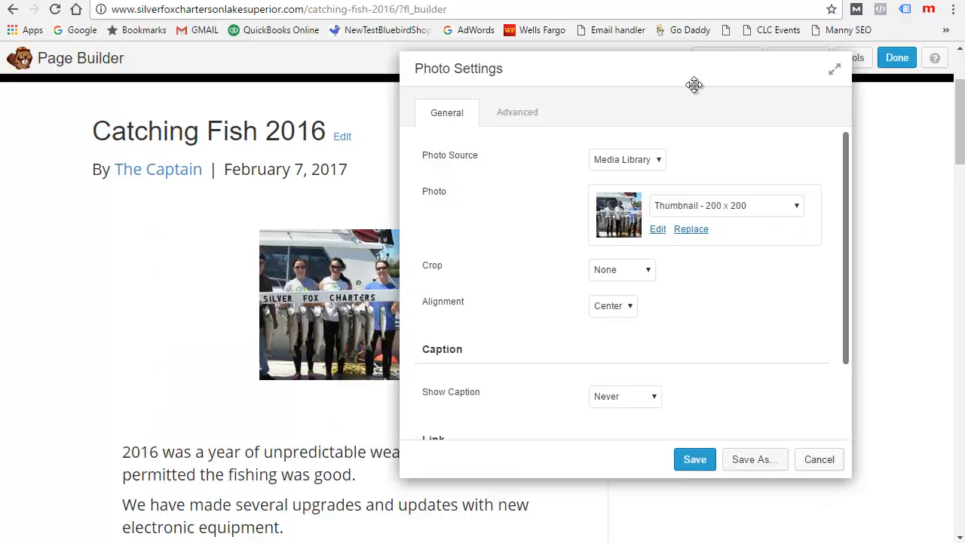
pyautogui.click(775, 206)
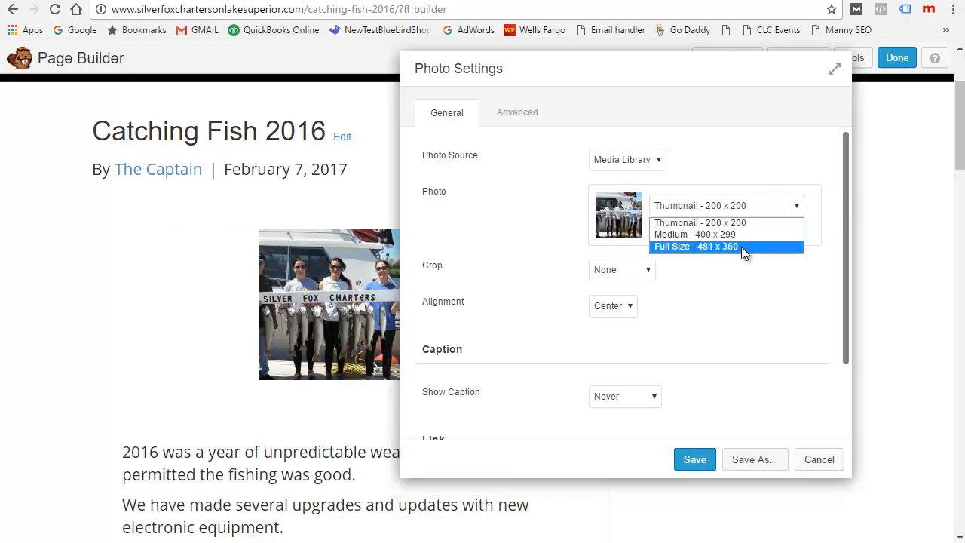
pyautogui.click(741, 246)
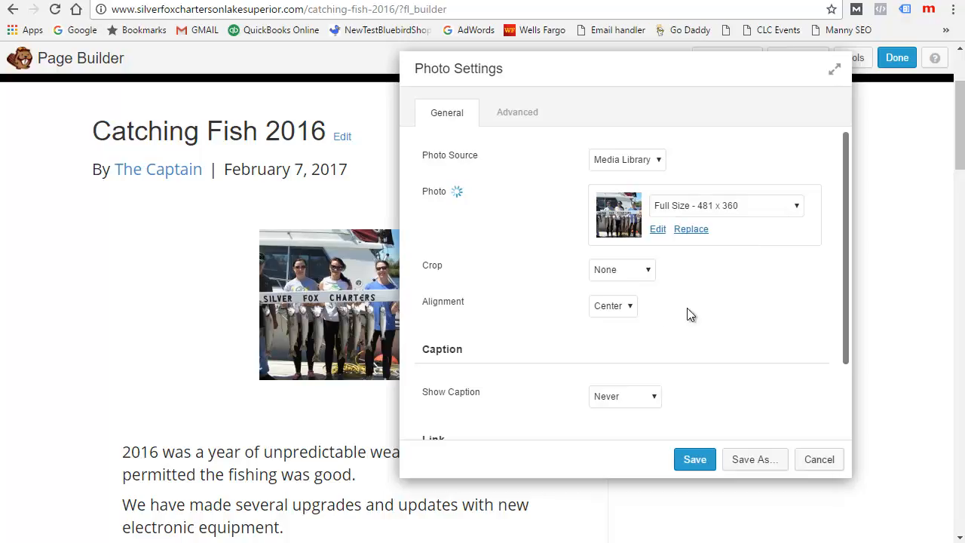
# Keep the group photo's alignment at Center and save the photo module's settings
pyautogui.click(616, 307)
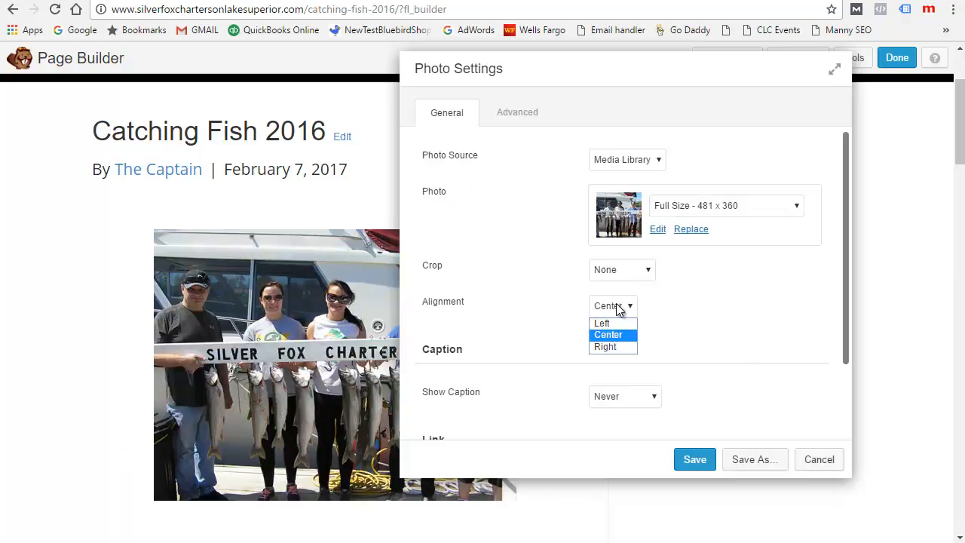
pyautogui.click(616, 307)
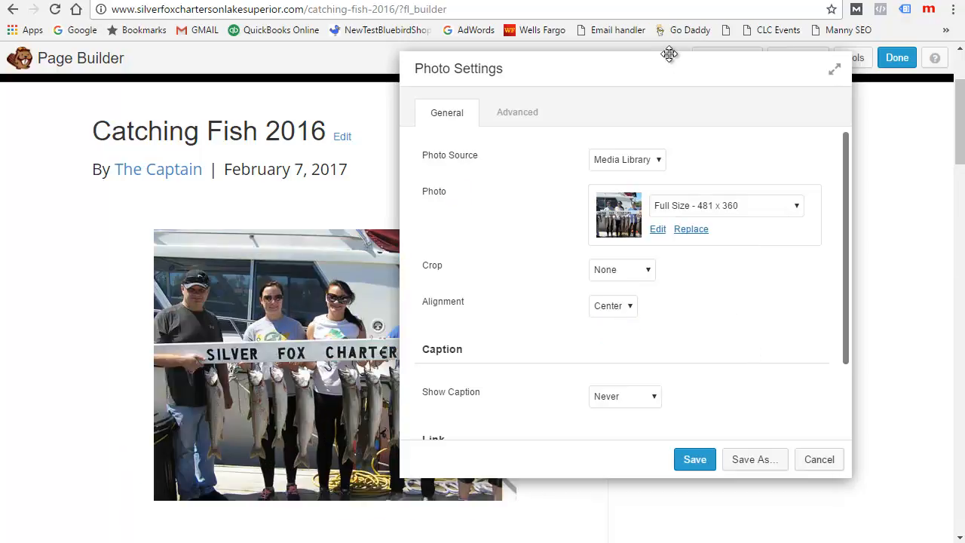
pyautogui.moveTo(670, 73); pyautogui.dragTo(775, 97)
pyautogui.scroll(-4, 231, 313)
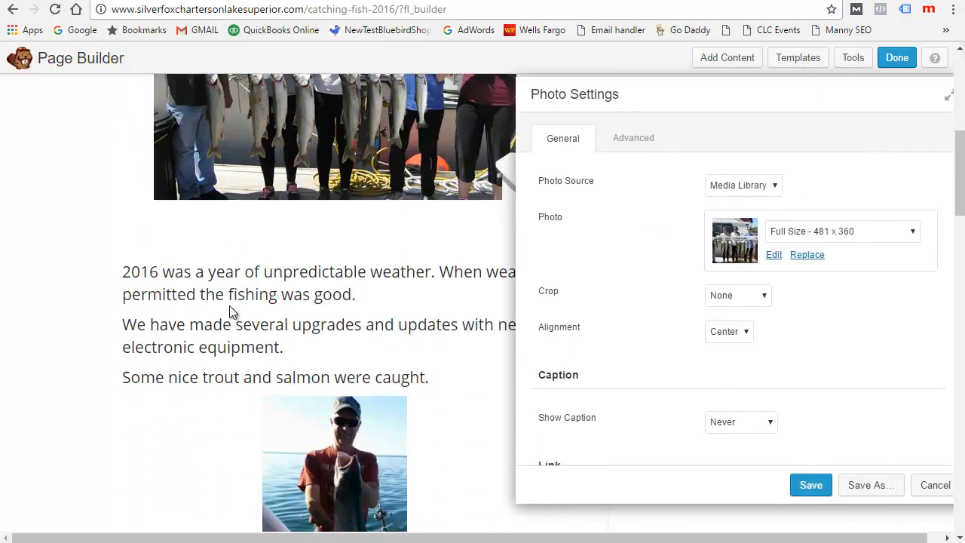
pyautogui.scroll(3, 235, 313)
pyautogui.click(819, 487)
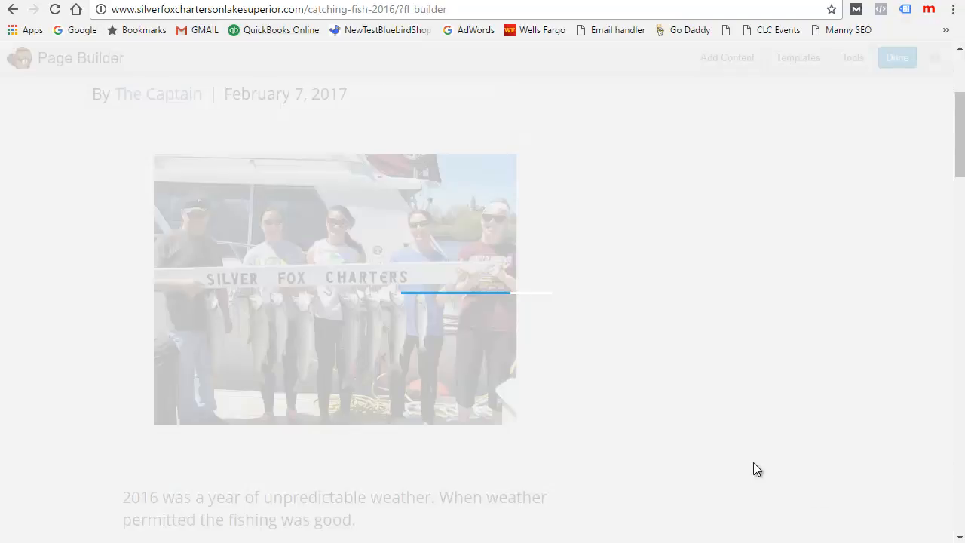
# Look over the photo module and the text and fish photos below it in the post
pyautogui.scroll(-2, 759, 285)
pyautogui.scroll(1, 538, 252)
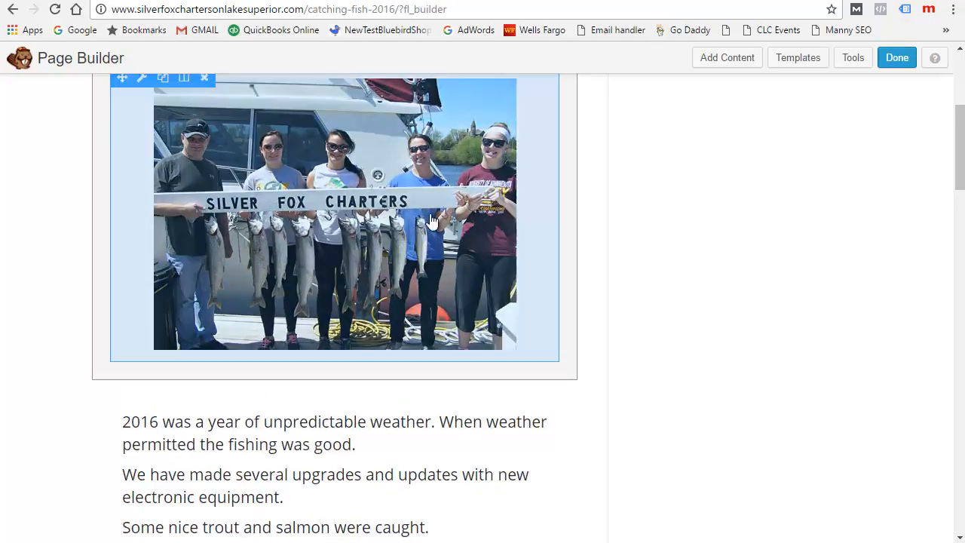
pyautogui.scroll(1, 299, 224)
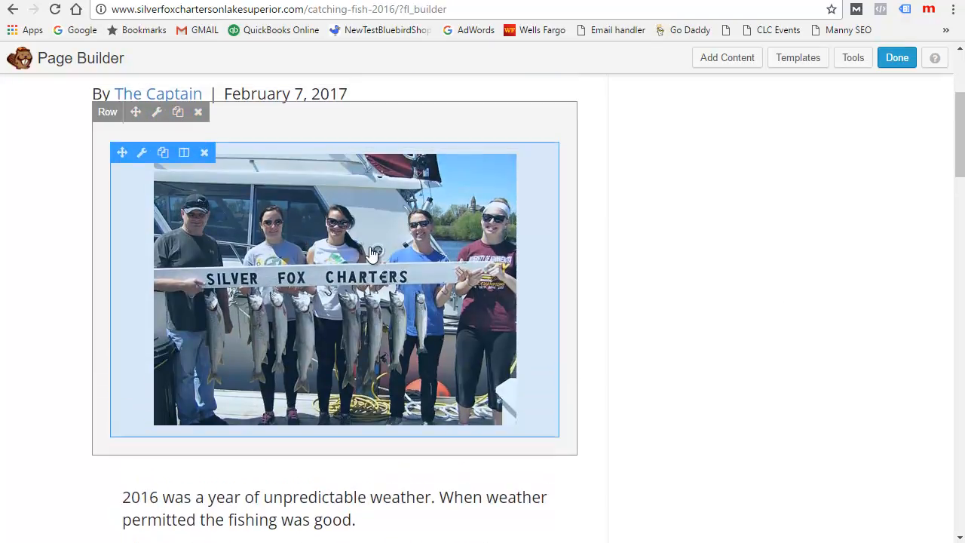
pyautogui.scroll(-3, 377, 248)
pyautogui.scroll(-1, 368, 245)
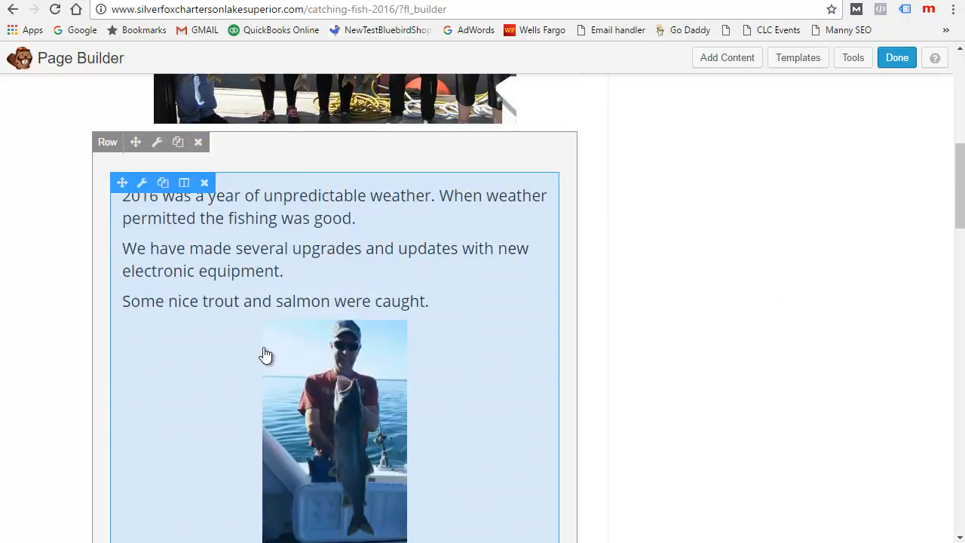
pyautogui.scroll(-5, 602, 339)
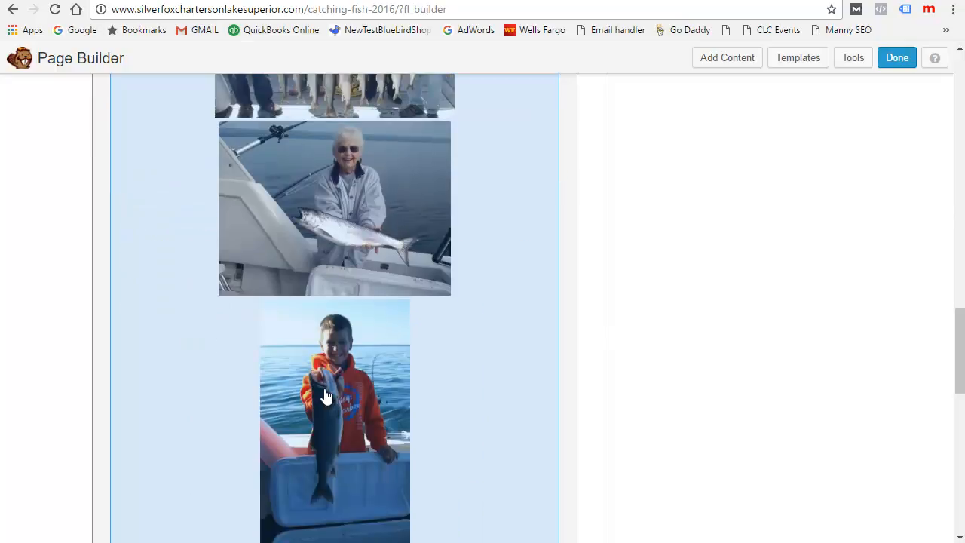
pyautogui.scroll(-5, 331, 377)
pyautogui.scroll(12, 340, 372)
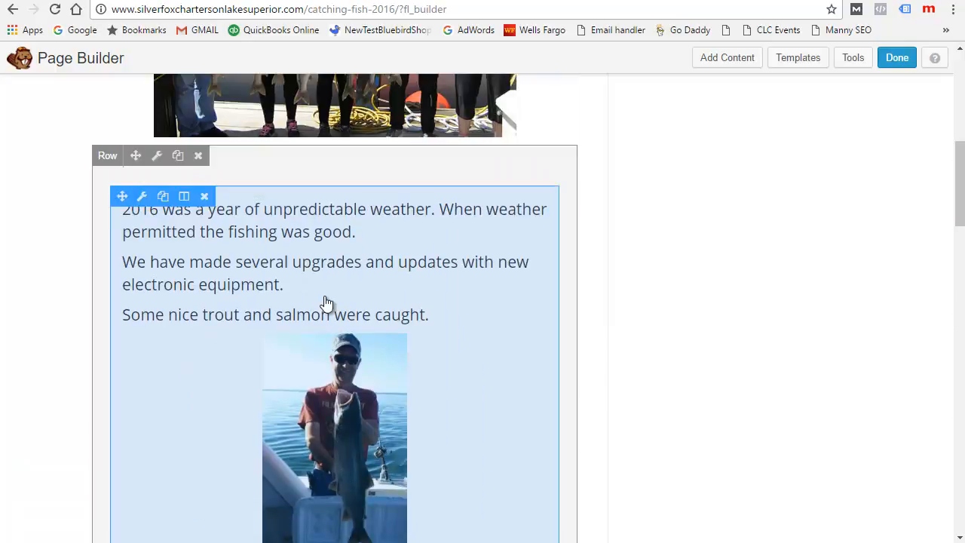
# Cut the three intro paragraphs out of the text module below the group photo and save that module
pyautogui.click(259, 278)
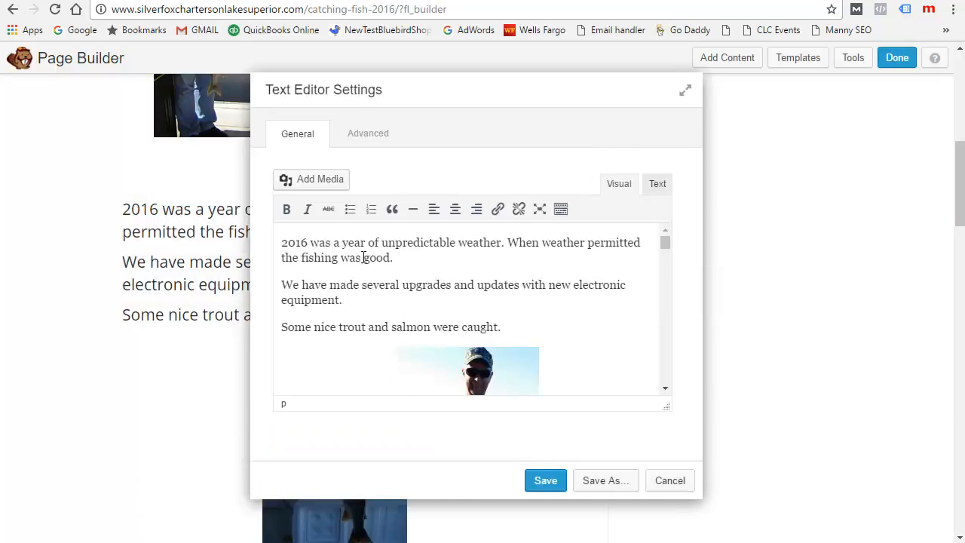
pyautogui.moveTo(524, 332); pyautogui.dragTo(300, 243)
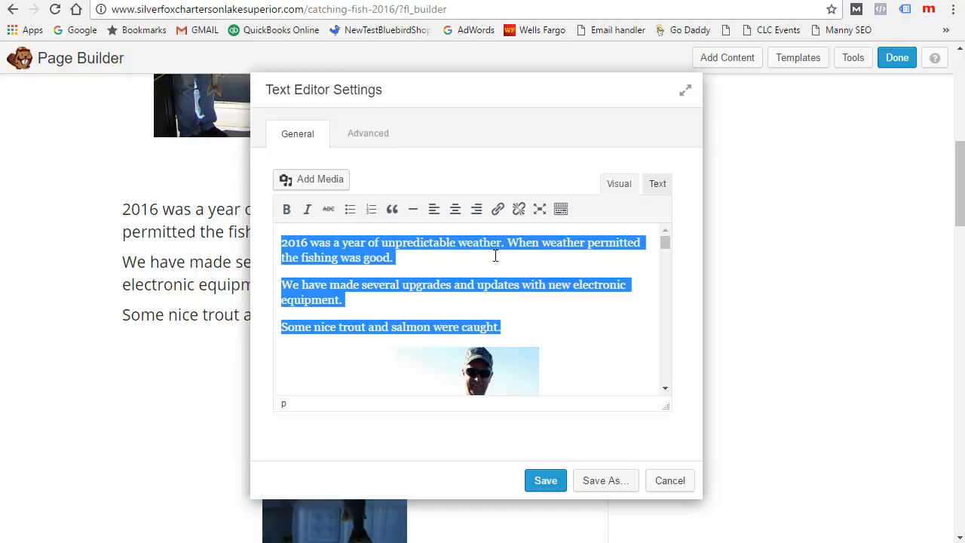
pyautogui.rightClick(347, 260)
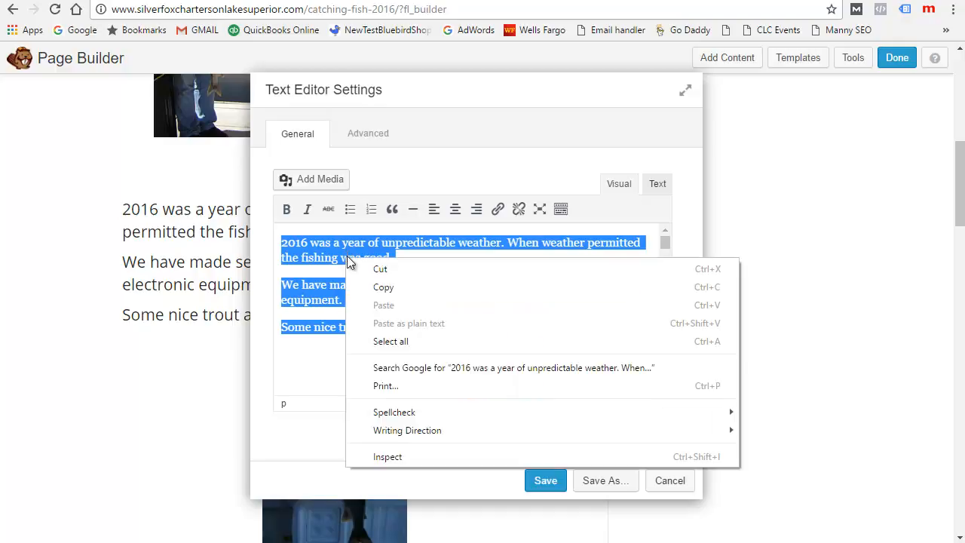
pyautogui.click(378, 270)
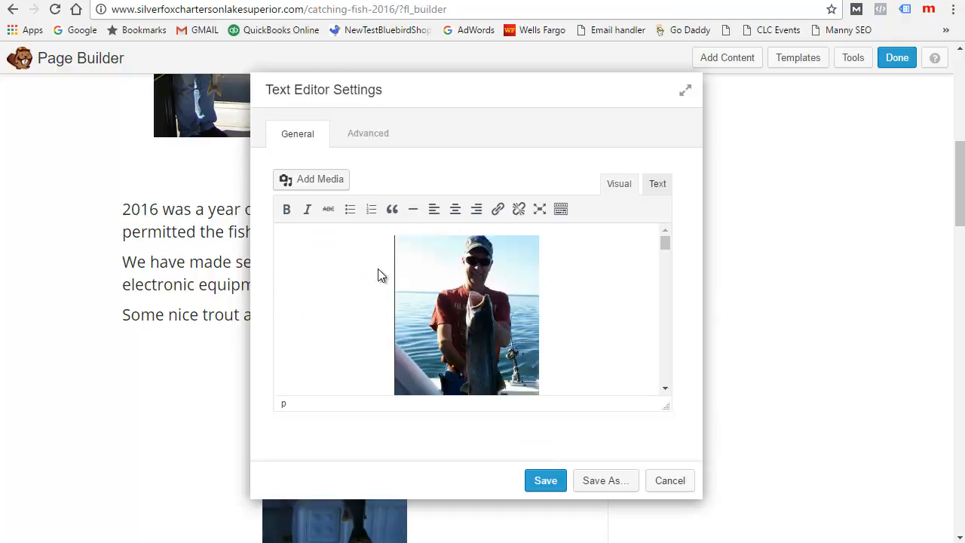
pyautogui.click(542, 484)
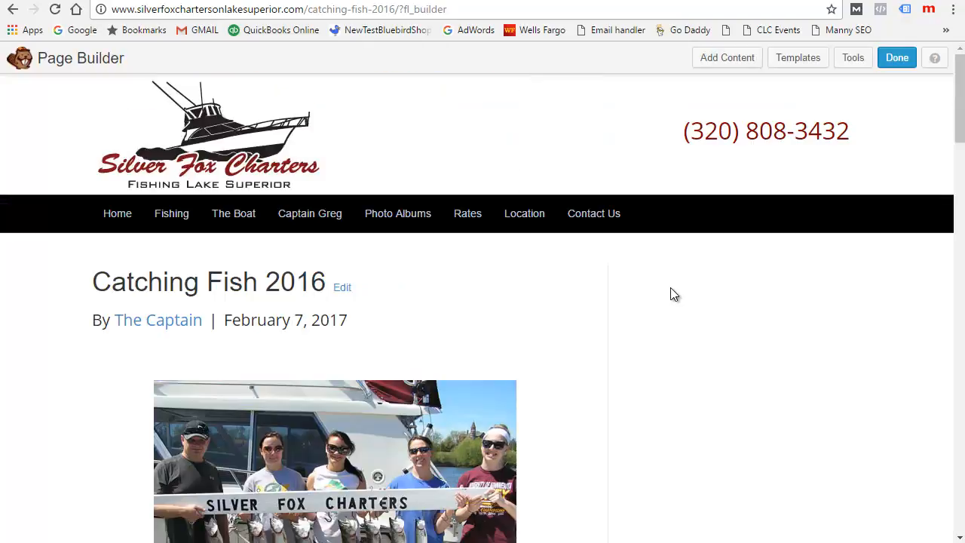
# Add a Text Editor module above the group photo, paste the cut intro paragraphs into it and save it
pyautogui.click(751, 66)
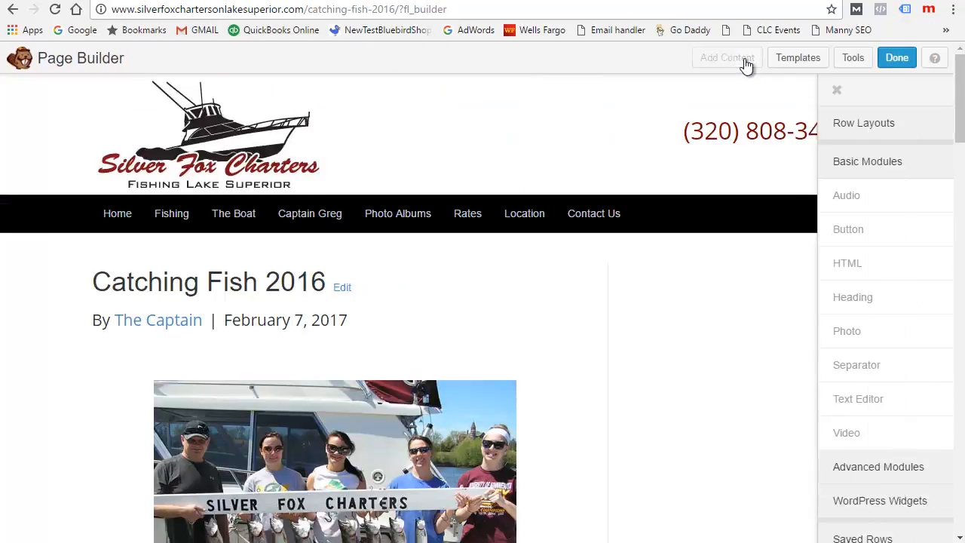
pyautogui.moveTo(774, 397); pyautogui.dragTo(351, 347)
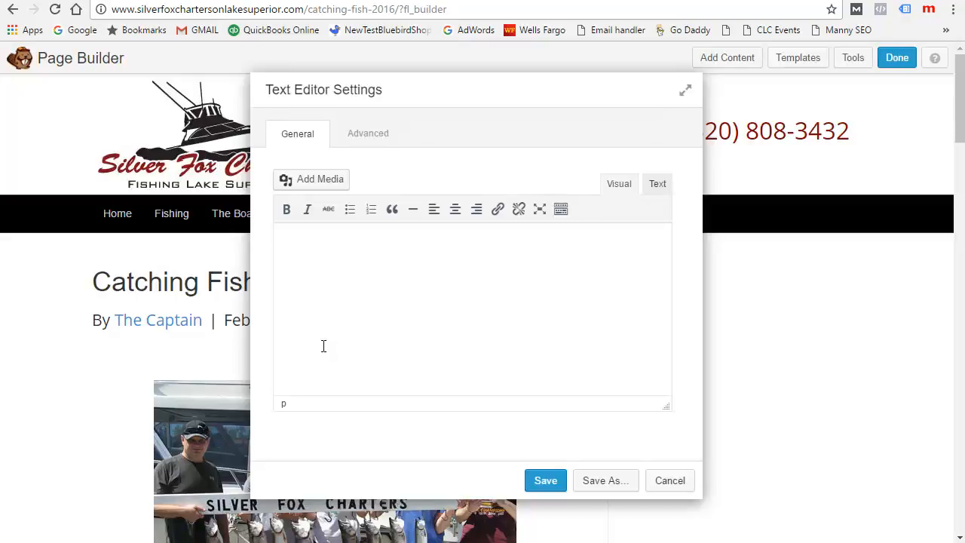
pyautogui.hotkey('ctrl', 'v')
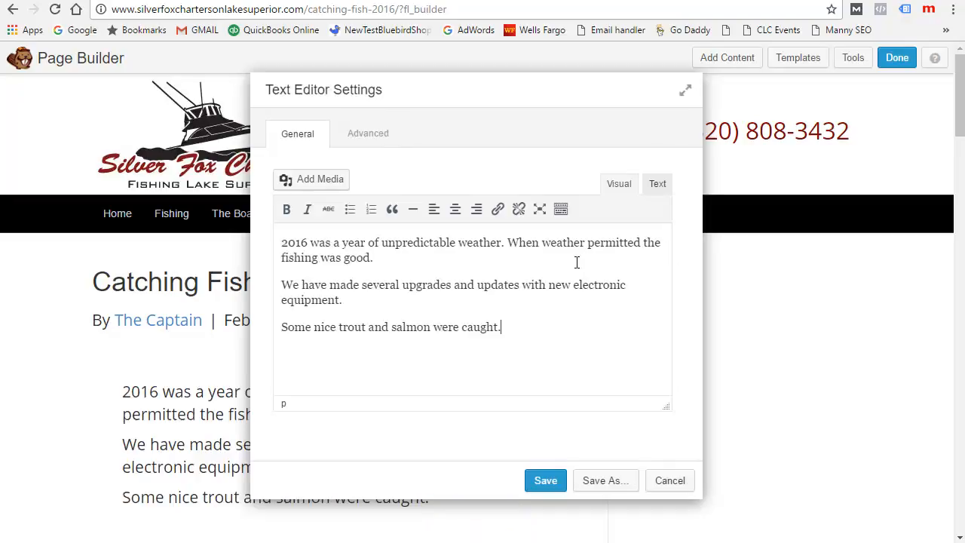
pyautogui.click(546, 481)
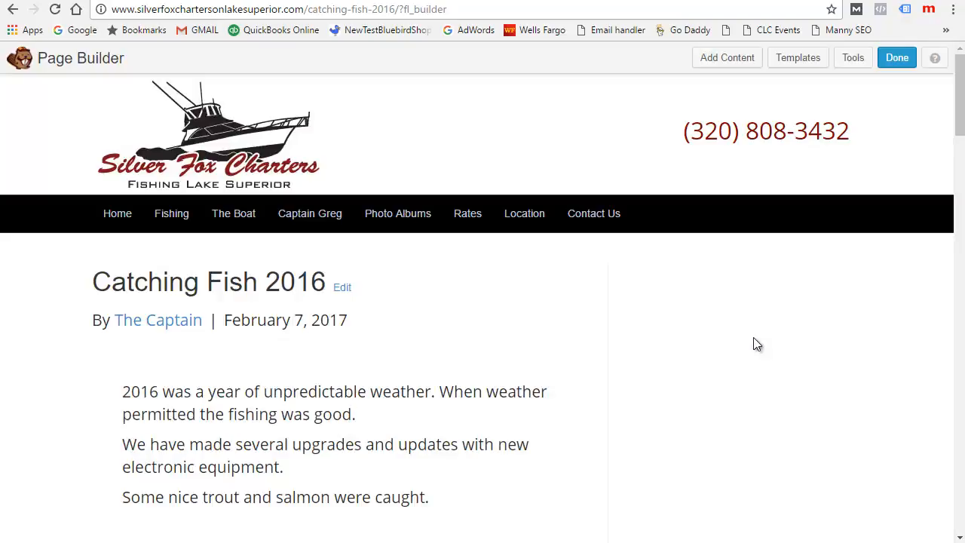
# Examine the fish photos embedded in the lower text module, including within its settings, and close them without saving
pyautogui.scroll(-4, 757, 347)
pyautogui.scroll(1, 291, 177)
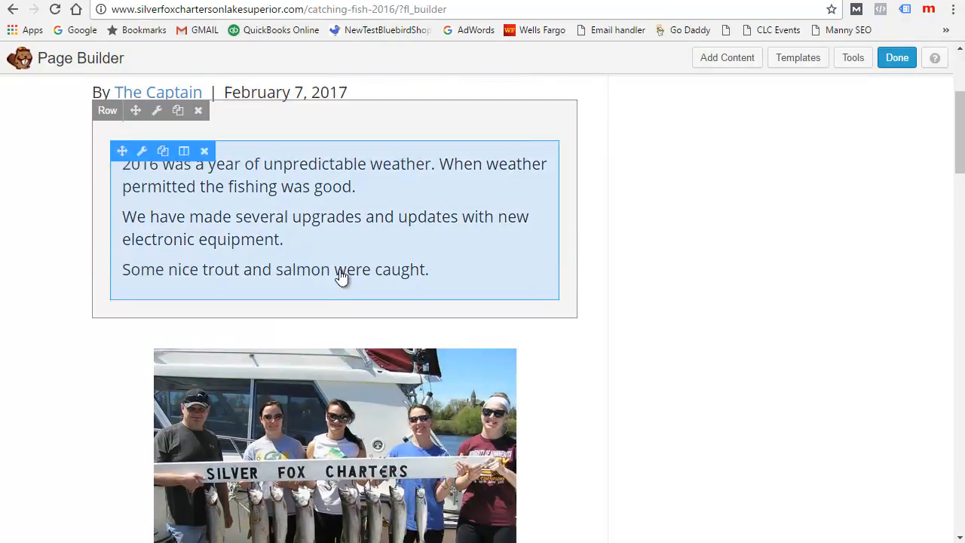
pyautogui.scroll(-3, 284, 279)
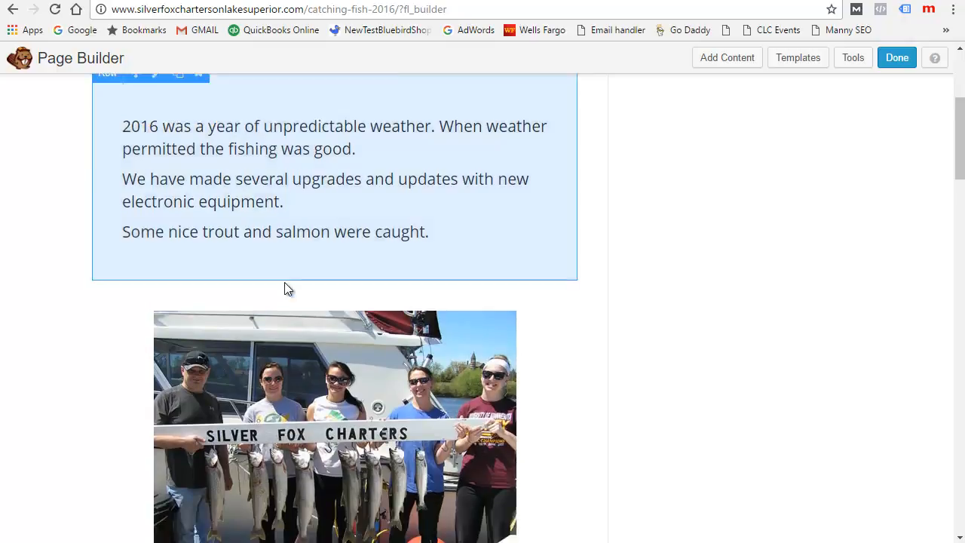
pyautogui.scroll(-4, 283, 235)
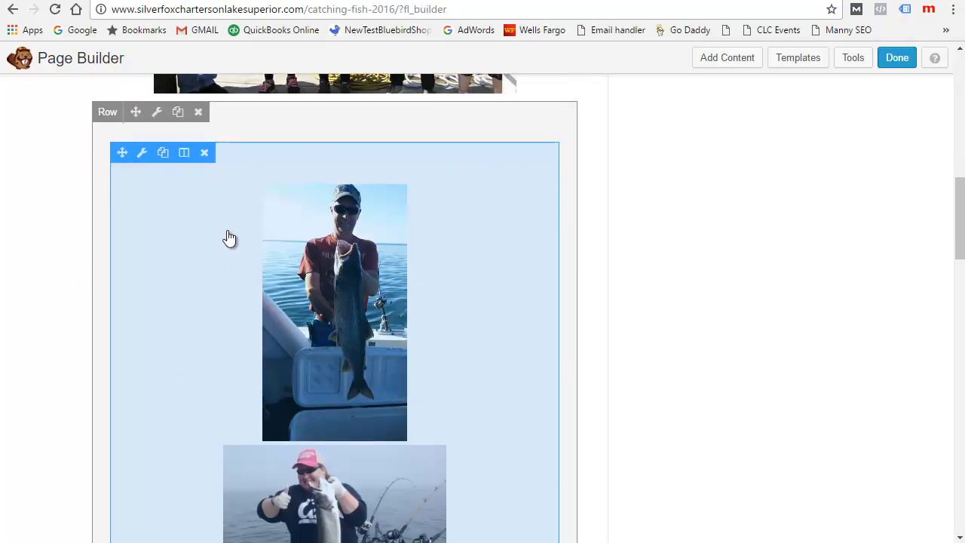
pyautogui.scroll(-8, 224, 343)
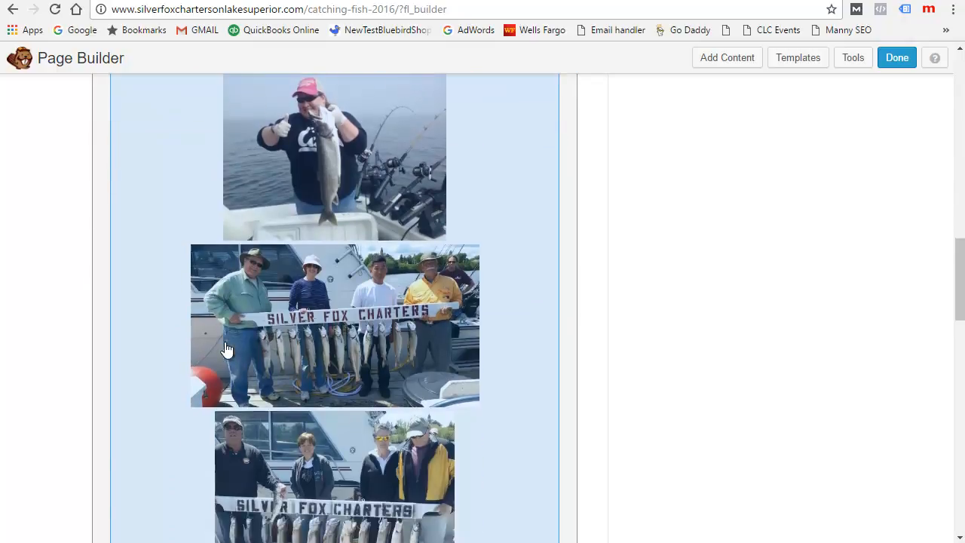
pyautogui.scroll(-9, 232, 325)
pyautogui.click(215, 193)
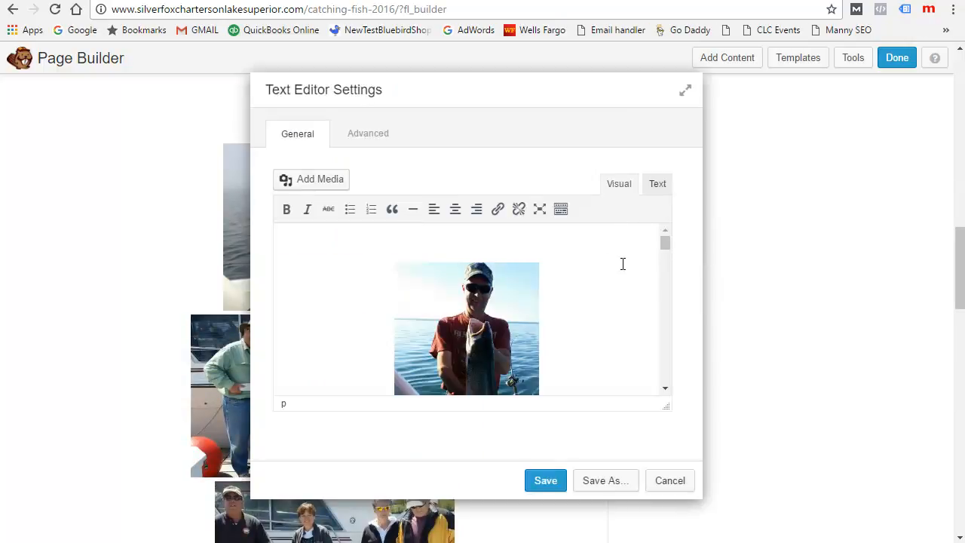
pyautogui.click(486, 315)
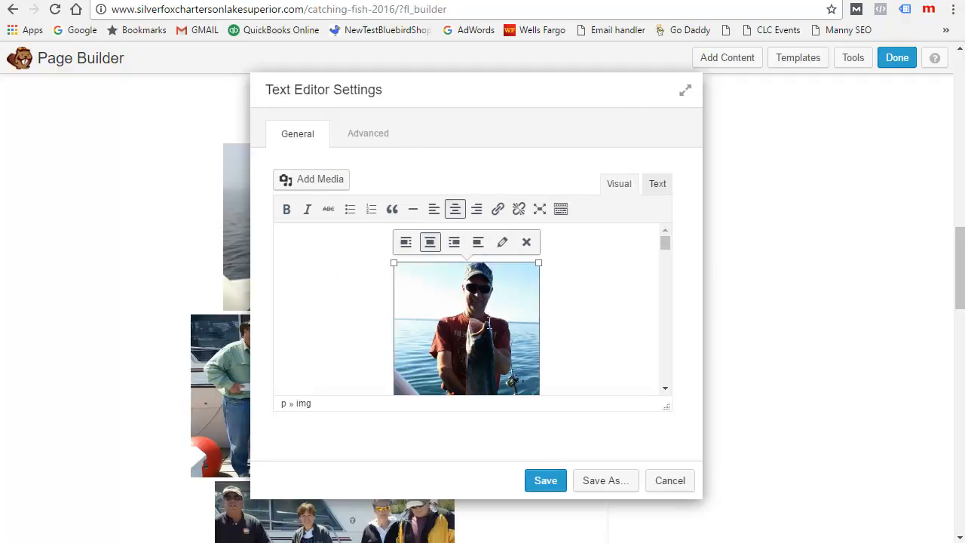
pyautogui.scroll(-5, 353, 323)
pyautogui.scroll(8, 377, 330)
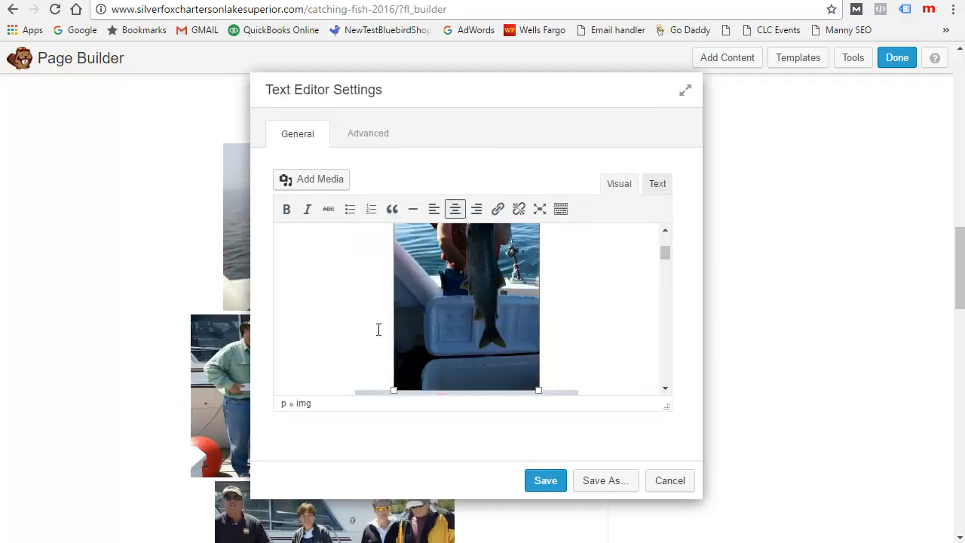
pyautogui.click(373, 245)
pyautogui.click(669, 480)
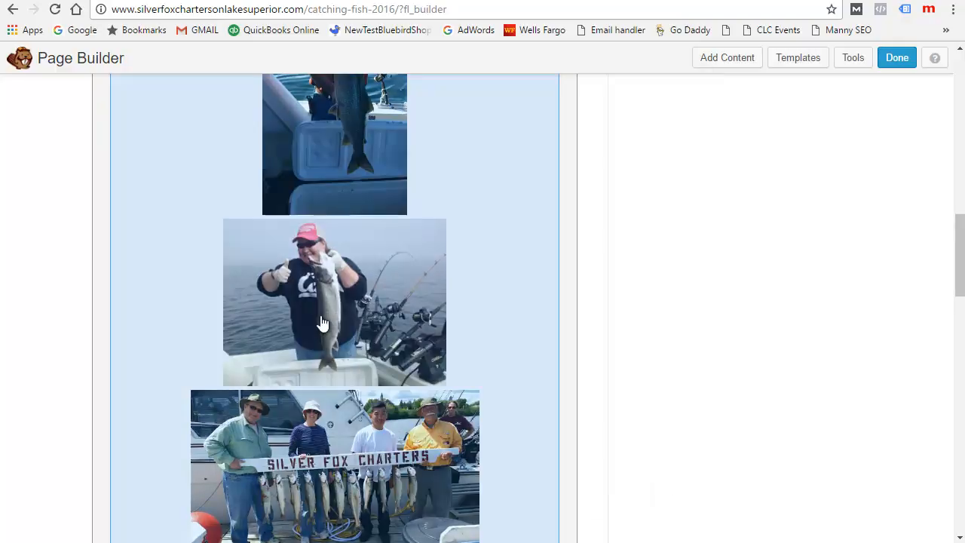
# Open the intro text module for editing and start a new line after "Some nice trout and salmon were caught."
pyautogui.scroll(10, 273, 405)
pyautogui.scroll(-2, 299, 316)
pyautogui.click(299, 317)
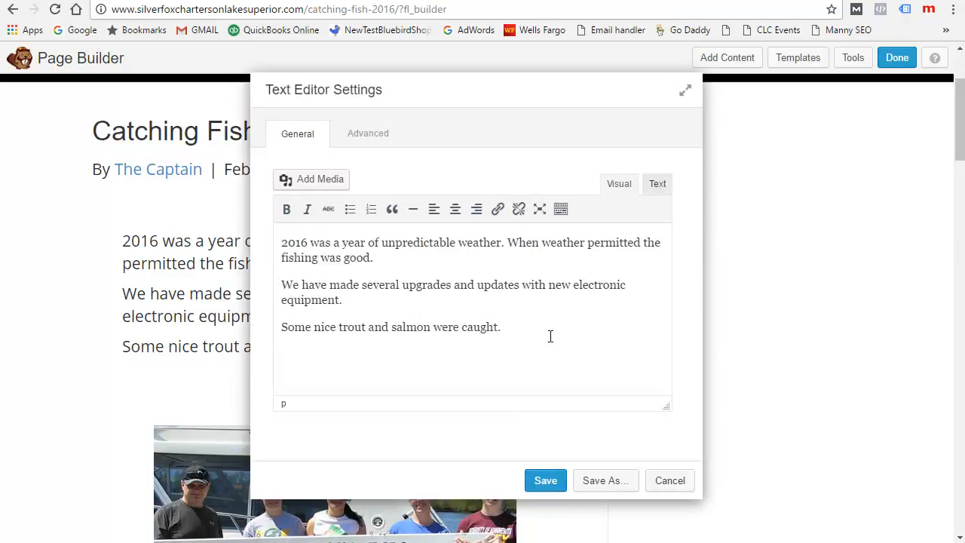
pyautogui.click(545, 325)
pyautogui.press('Return')
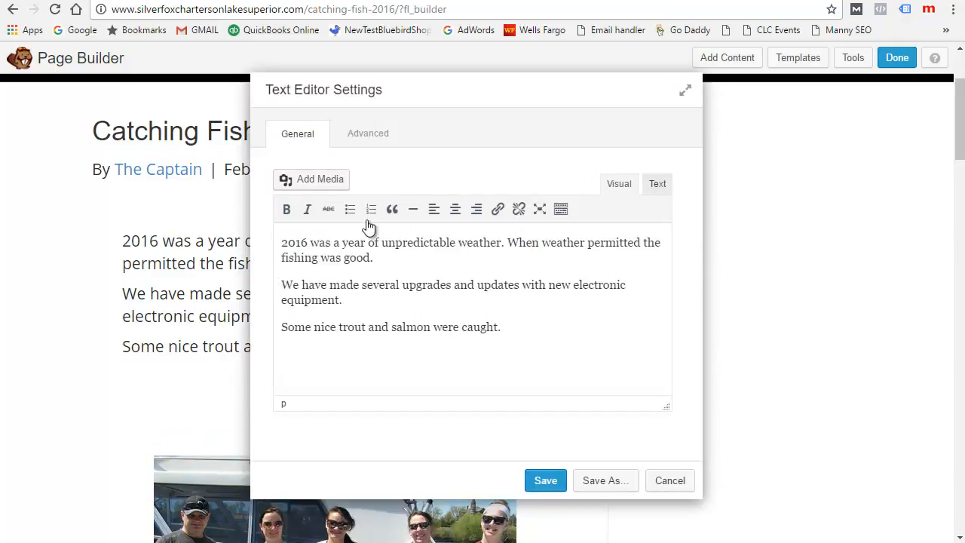
# Insert the group photo 2015_9.jpg from the media library below the intro text and save the text module
pyautogui.click(316, 181)
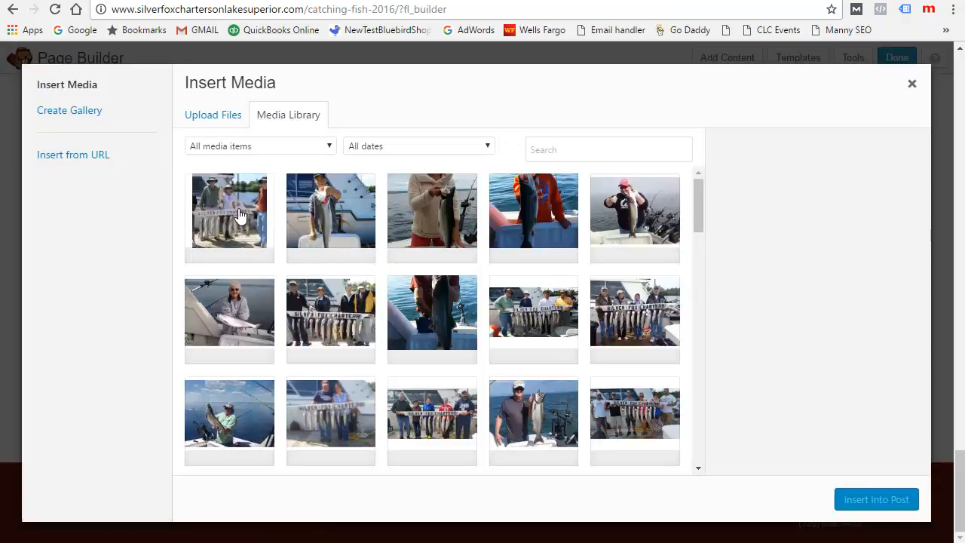
pyautogui.click(240, 216)
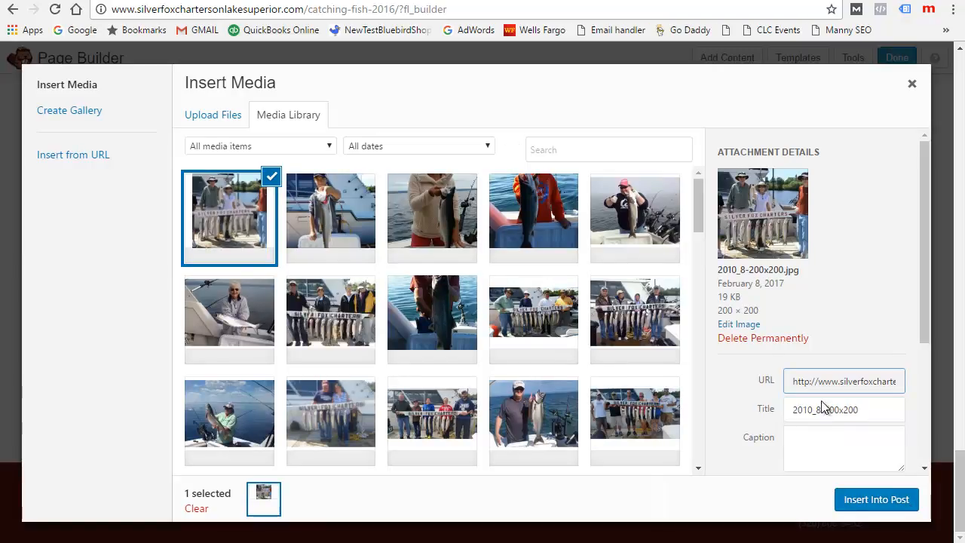
pyautogui.click(230, 413)
pyautogui.scroll(-3, 240, 392)
pyautogui.click(240, 309)
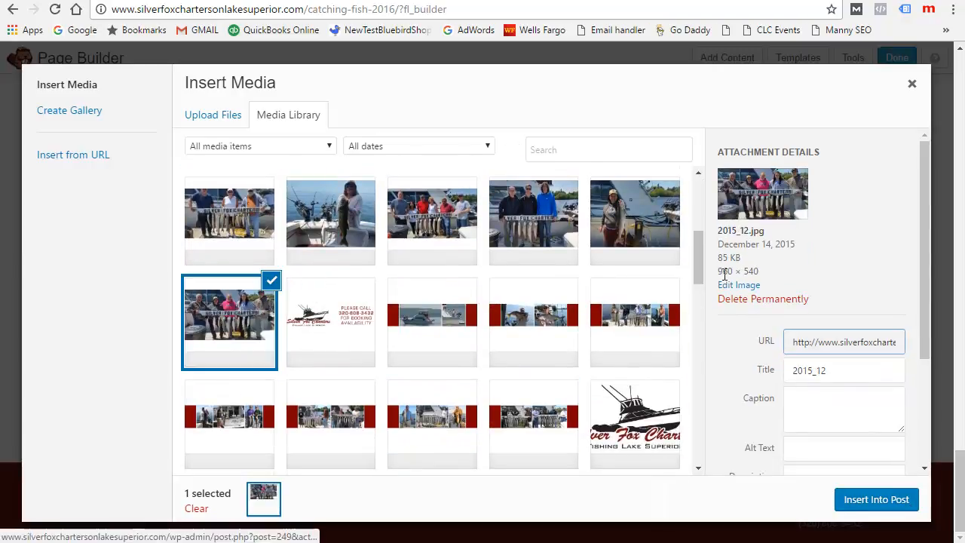
pyautogui.click(443, 220)
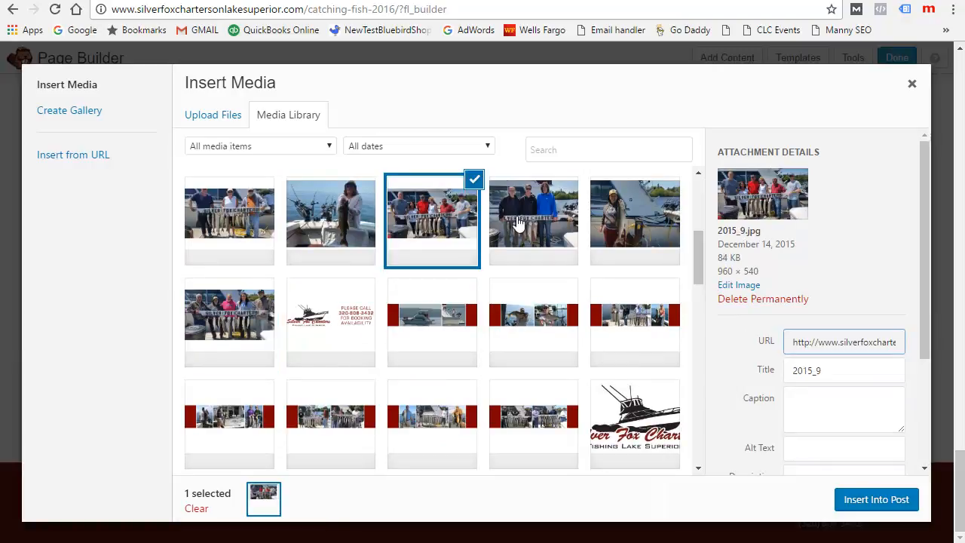
pyautogui.click(867, 501)
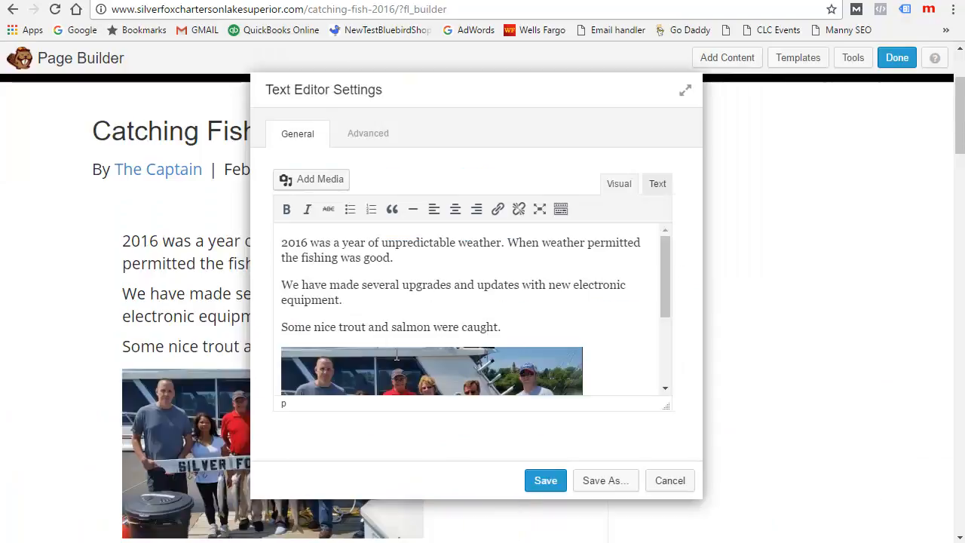
pyautogui.scroll(-2, 407, 276)
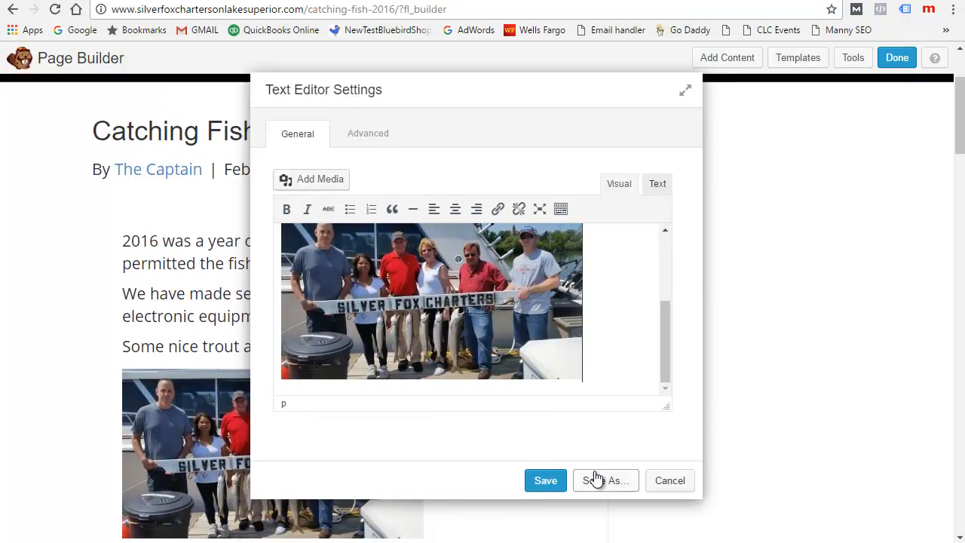
pyautogui.click(555, 477)
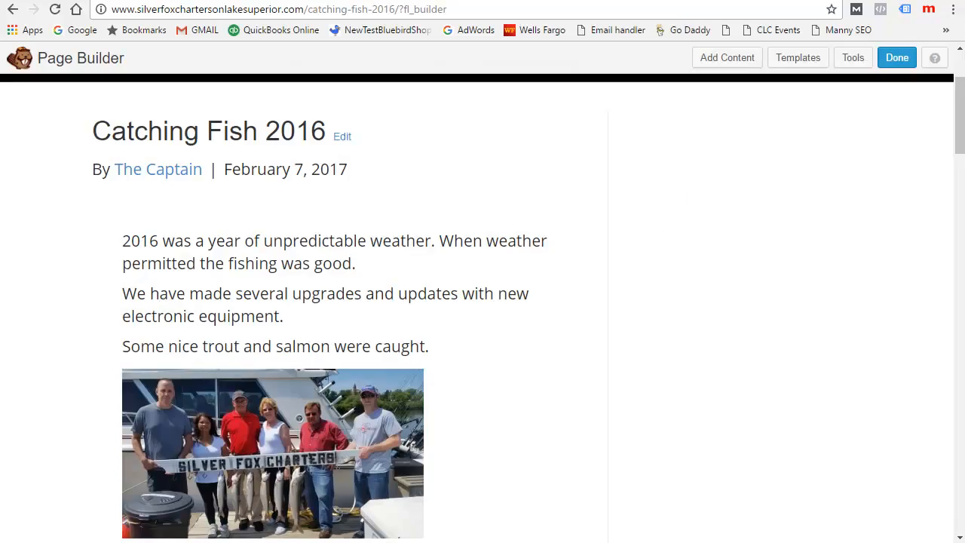
# Review the page from the intro text module past the group photos down to the fish photos
pyautogui.moveTo(280, 295)
pyautogui.scroll(-1, 283, 285)
pyautogui.scroll(-5, 282, 285)
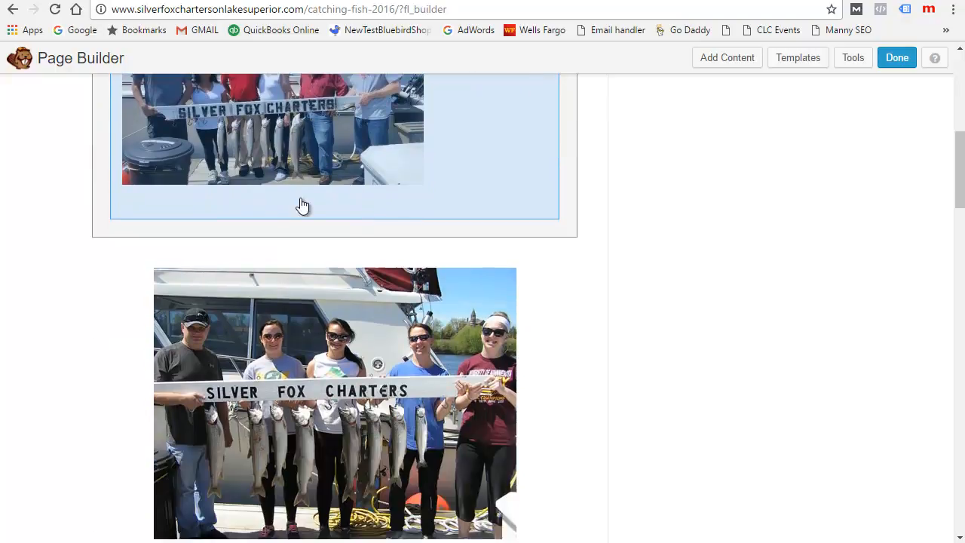
pyautogui.scroll(-2, 302, 354)
pyautogui.scroll(6, 334, 319)
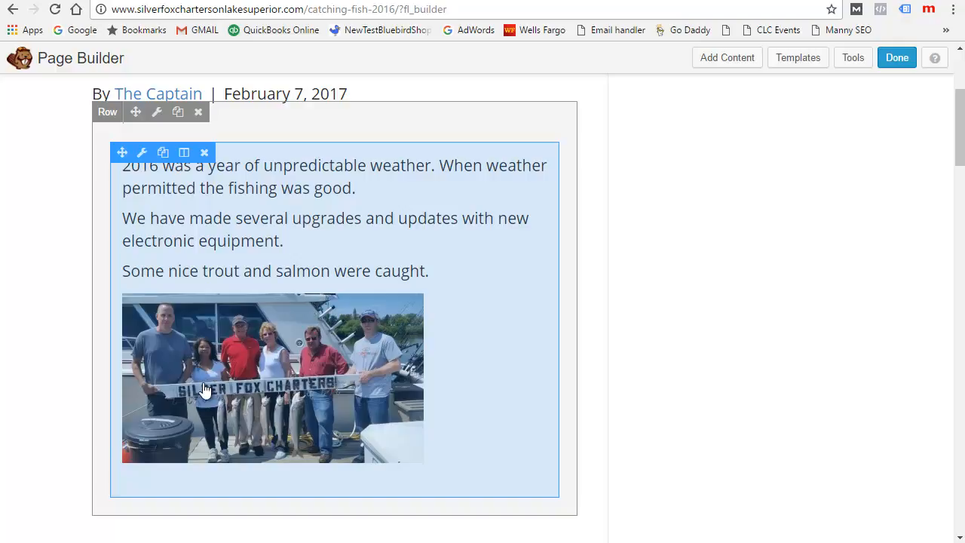
pyautogui.scroll(-3, 306, 341)
pyautogui.scroll(-1, 307, 342)
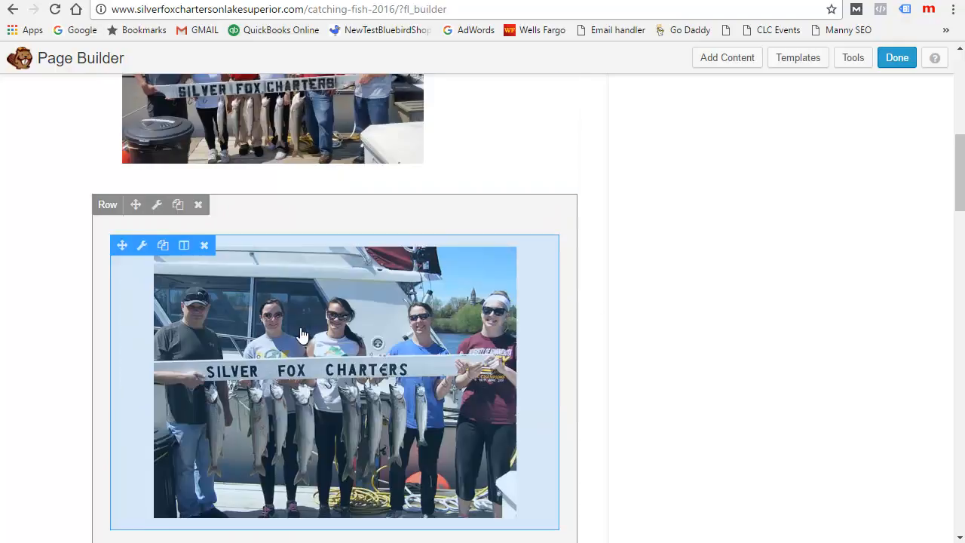
pyautogui.scroll(2, 319, 285)
pyautogui.scroll(-4, 323, 287)
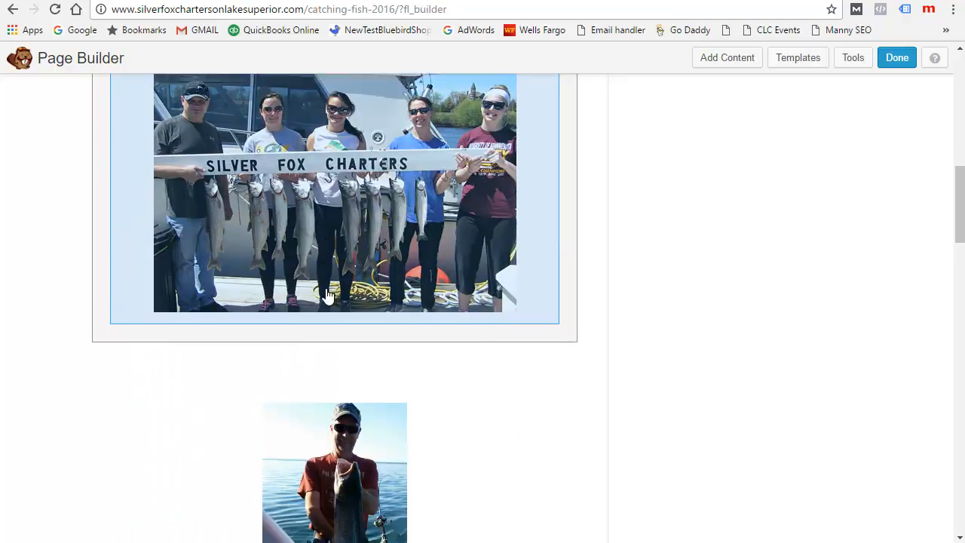
pyautogui.scroll(-4, 328, 301)
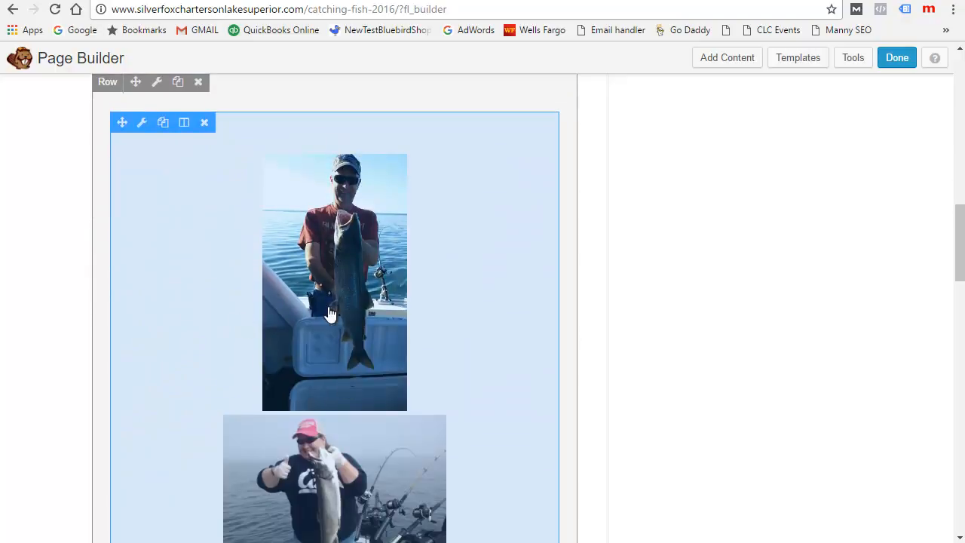
# Examine the photos and HTML source in the lower text module's settings and close them without saving
pyautogui.click(341, 341)
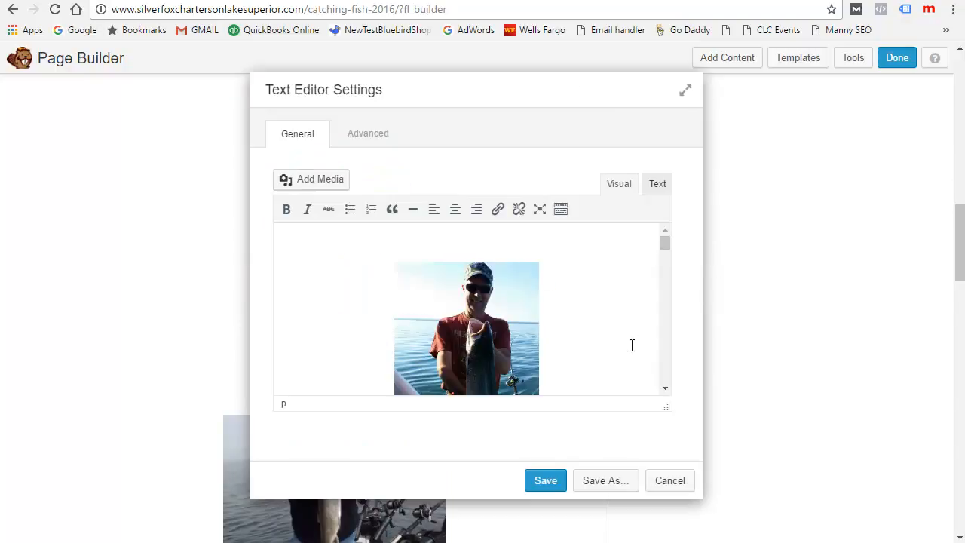
pyautogui.click(477, 310)
pyautogui.scroll(-5, 573, 300)
pyautogui.click(455, 349)
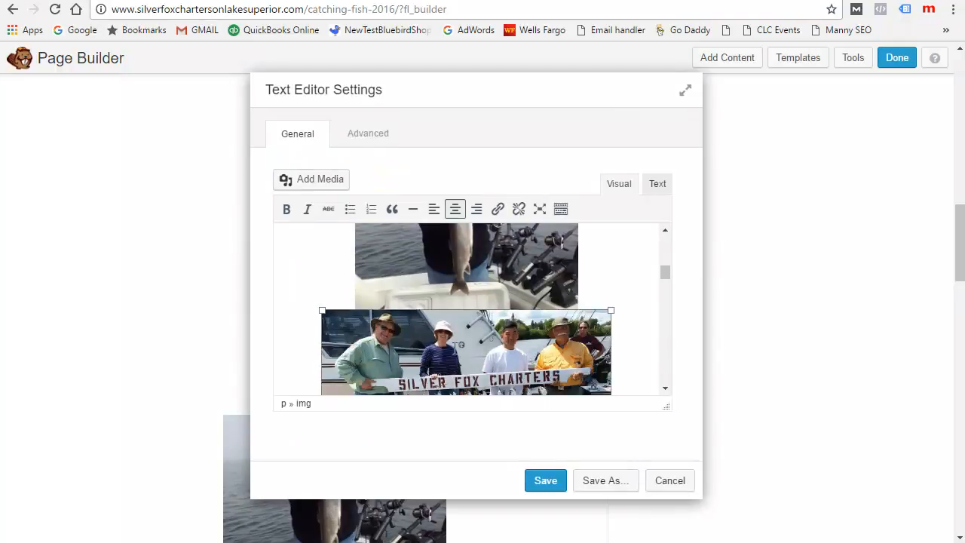
pyautogui.scroll(-1, 509, 341)
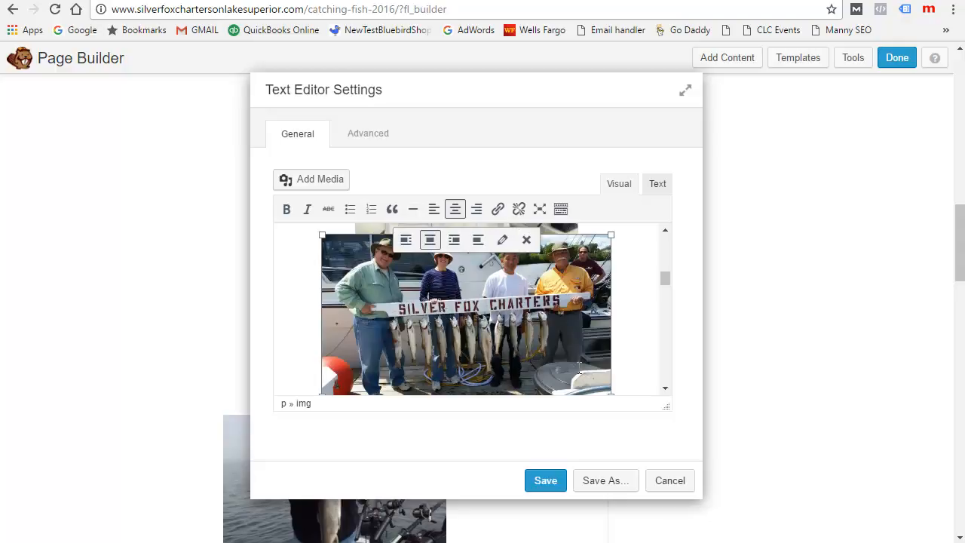
pyautogui.click(658, 185)
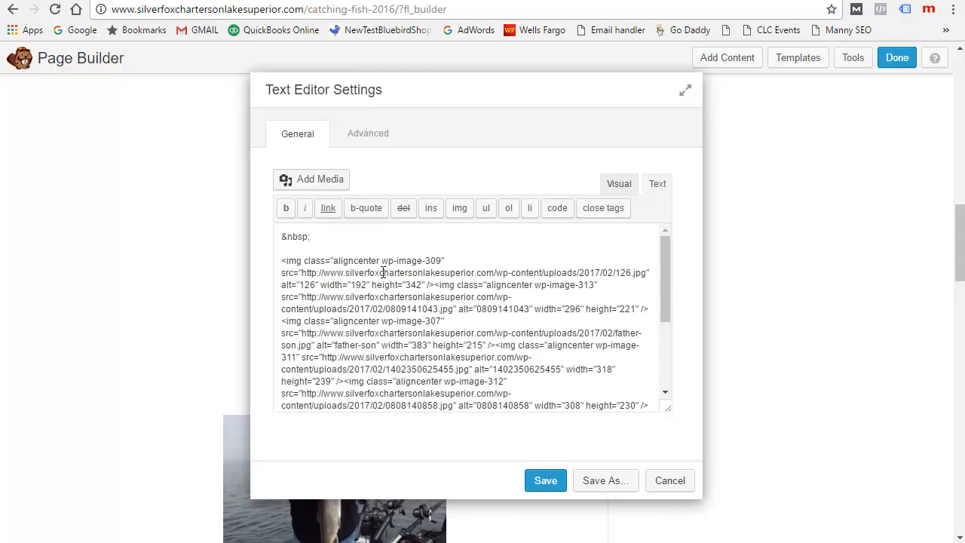
pyautogui.moveTo(282, 249); pyautogui.dragTo(466, 446)
pyautogui.click(538, 408)
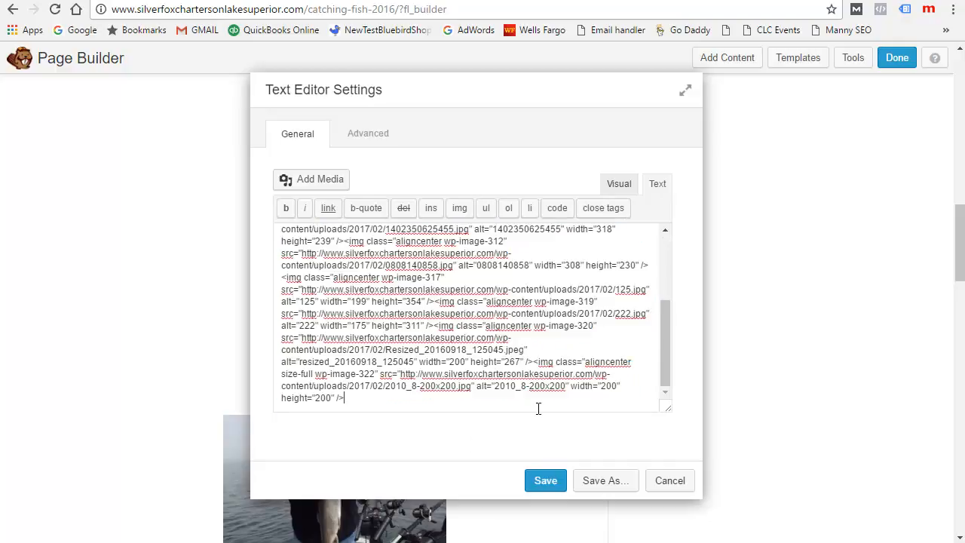
pyautogui.click(677, 483)
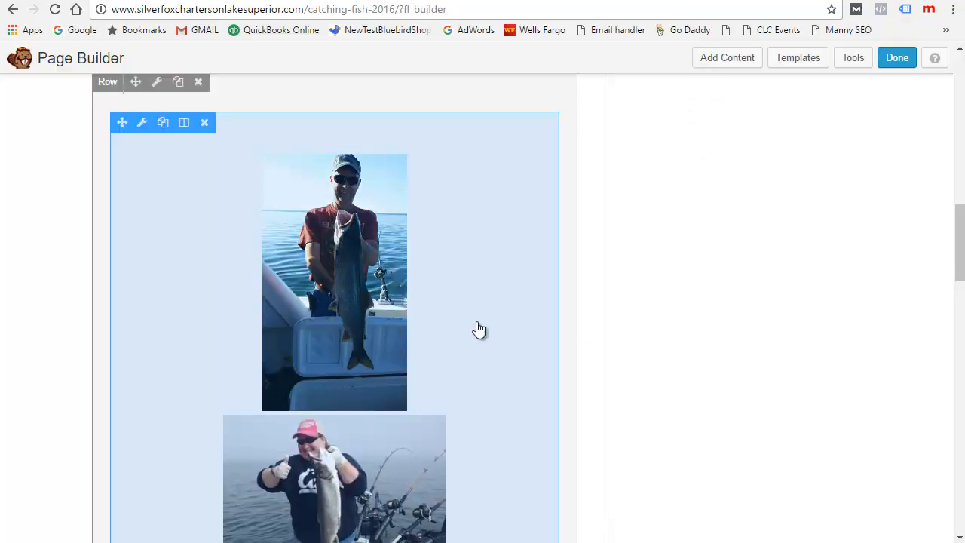
# Review the post layout from the title and intro text down to the second group photo
pyautogui.scroll(-3, 452, 335)
pyautogui.scroll(-8, 340, 359)
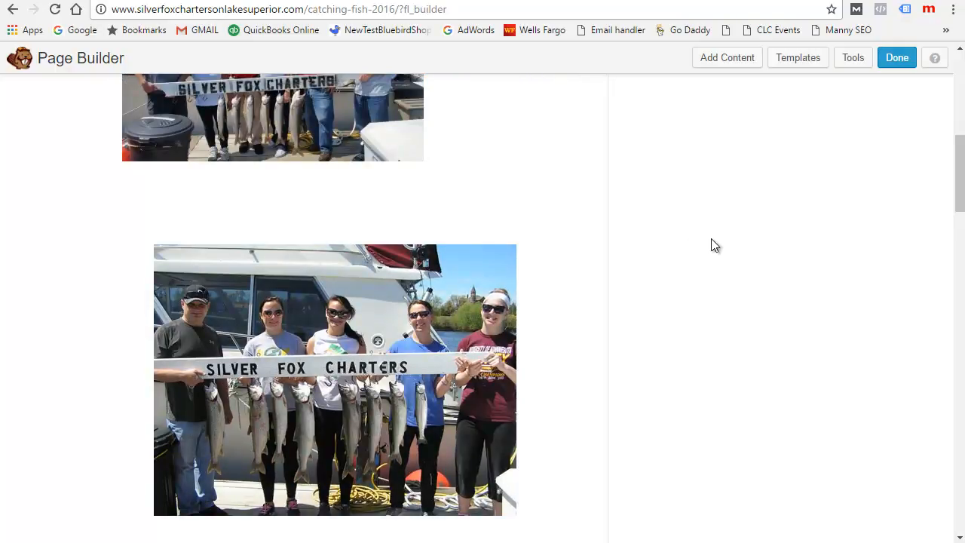
pyautogui.scroll(7, 702, 259)
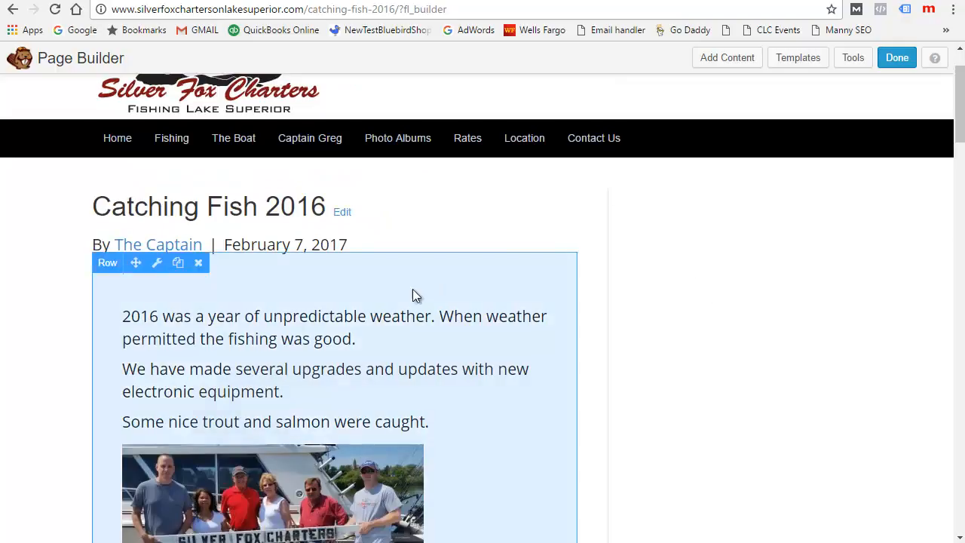
pyautogui.scroll(1, 724, 296)
pyautogui.scroll(-2, 723, 296)
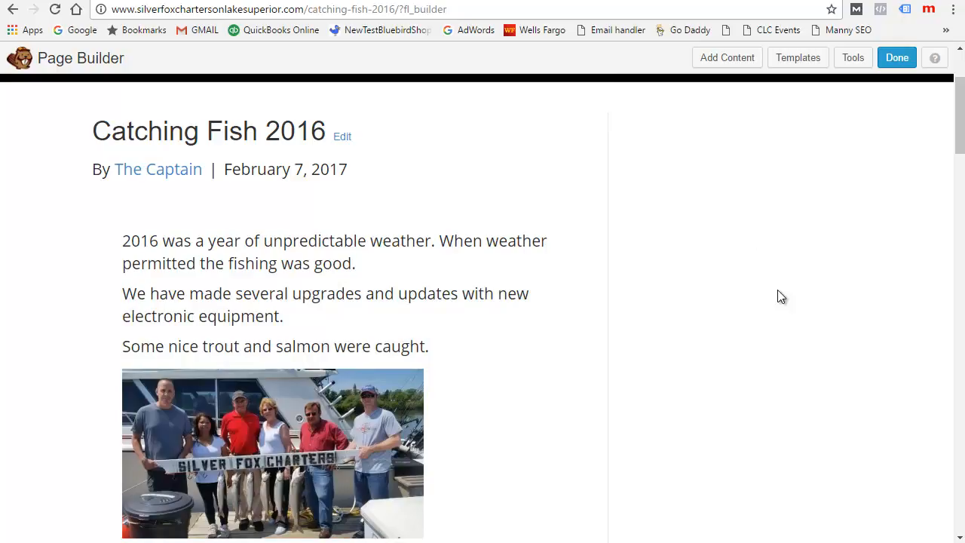
pyautogui.scroll(2, 769, 294)
pyautogui.scroll(-3, 758, 351)
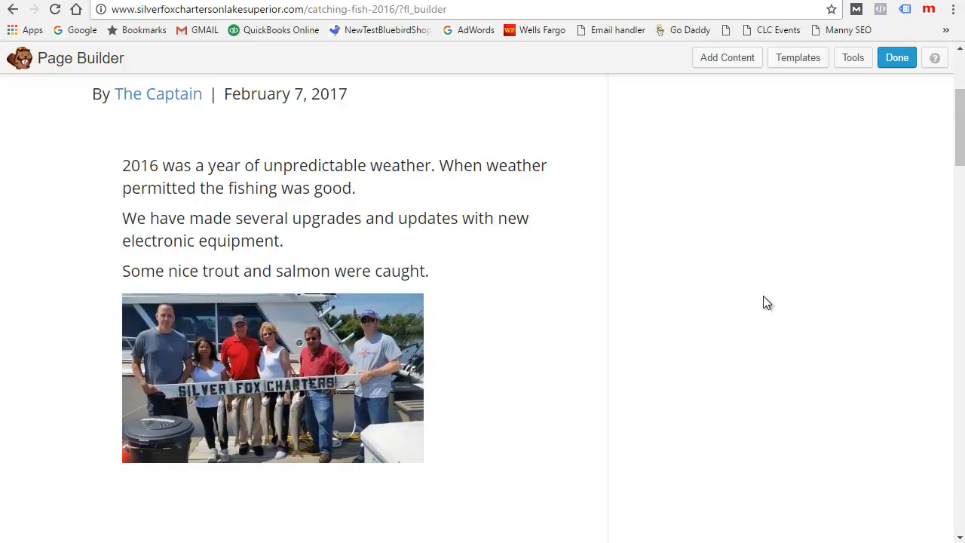
pyautogui.scroll(3, 763, 297)
pyautogui.scroll(-3, 763, 297)
pyautogui.scroll(-3, 493, 360)
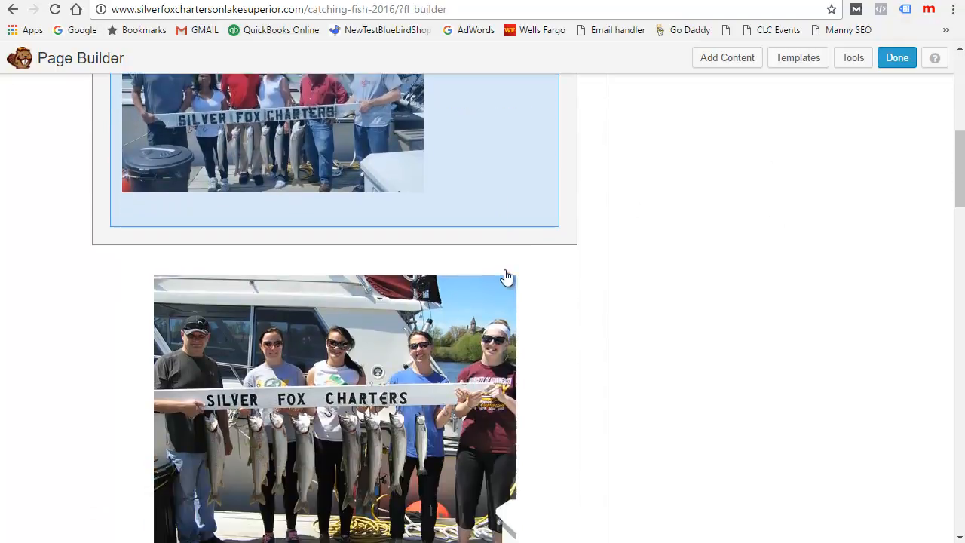
pyautogui.scroll(-4, 506, 280)
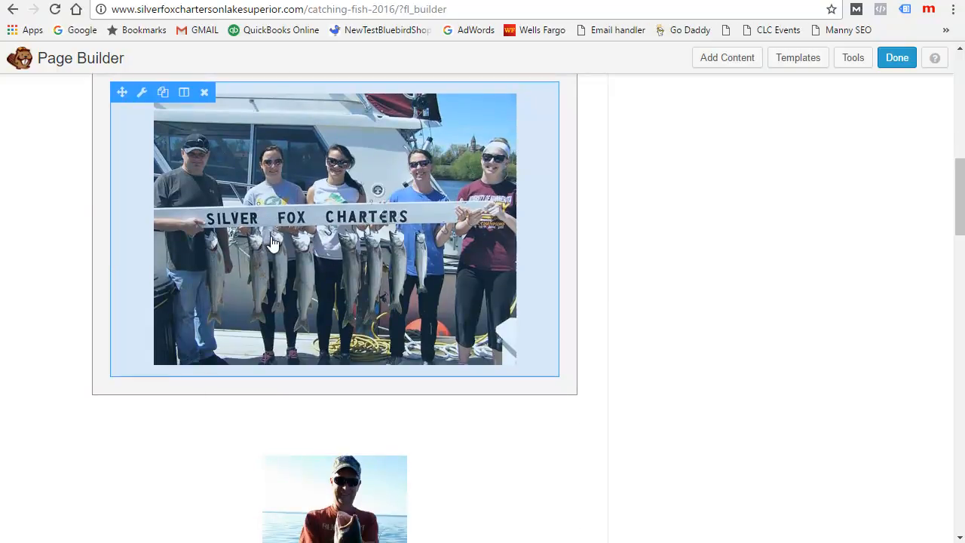
# Publish the Page Builder changes and check the live Catching Fish 2016 post
pyautogui.click(897, 58)
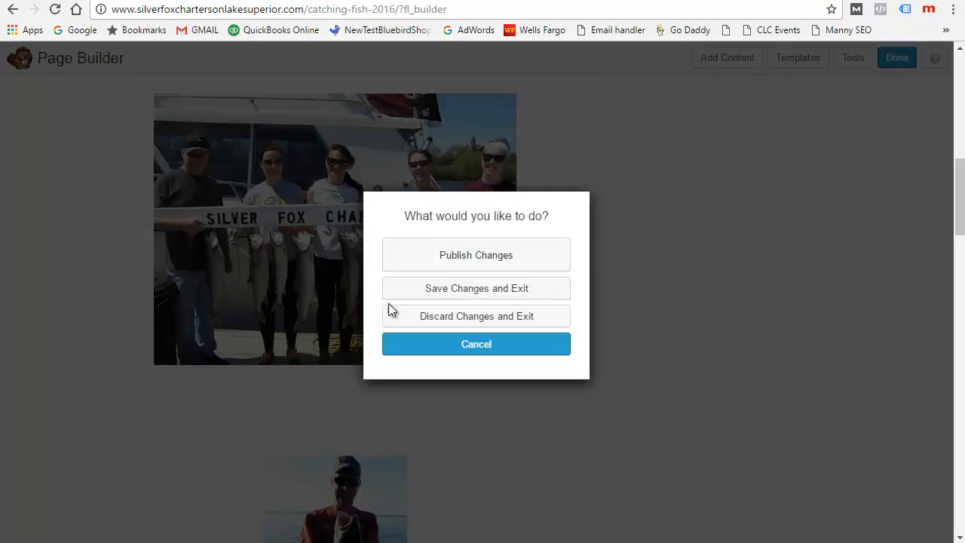
pyautogui.click(468, 256)
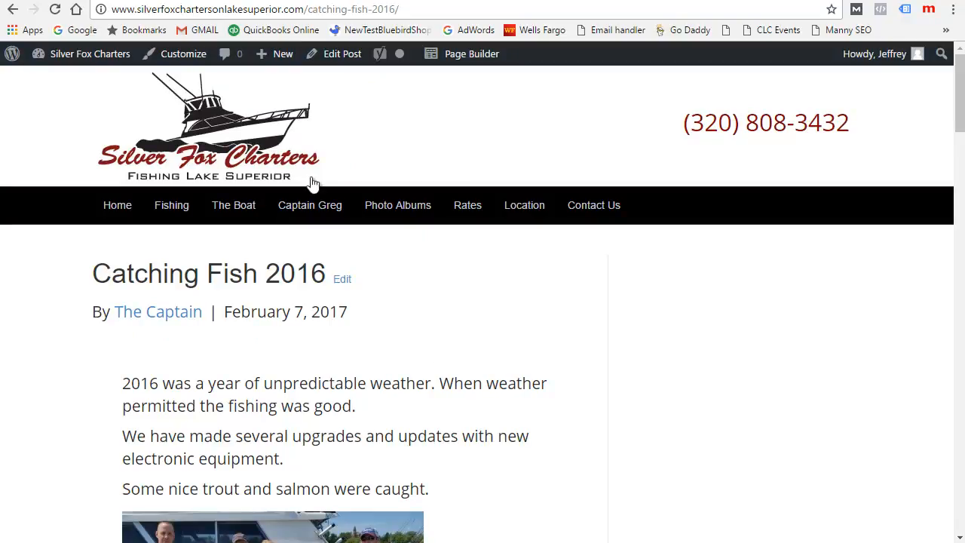
pyautogui.scroll(-1, 296, 387)
pyautogui.scroll(-3, 296, 387)
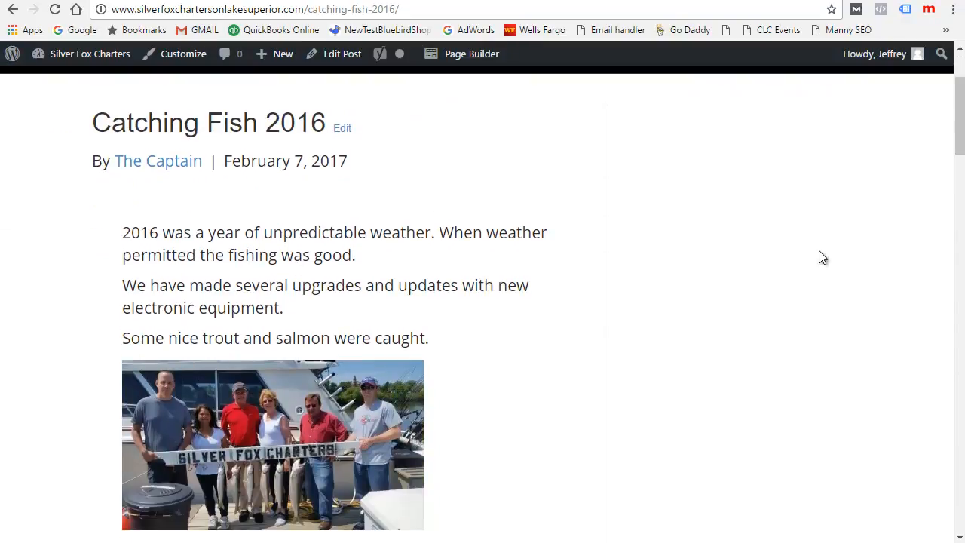
# Customize the blog layout with the sidebar position set to No Sidebar, publish the setting and check the full-width post
pyautogui.scroll(4, 304, 340)
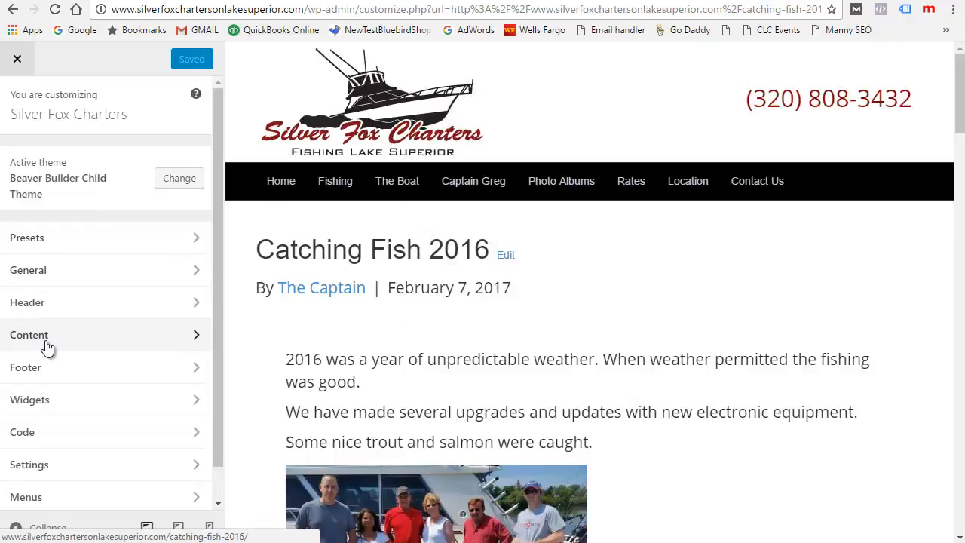
pyautogui.click(47, 345)
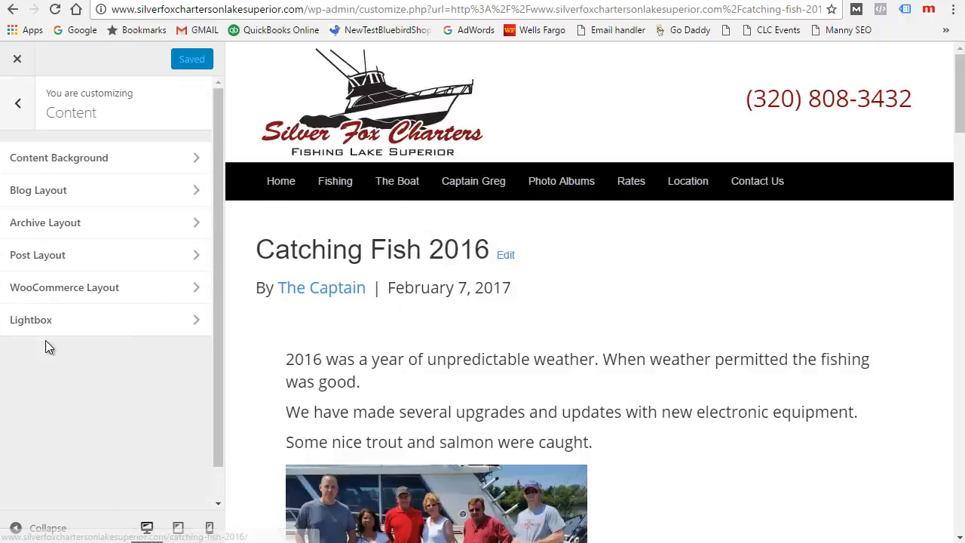
pyautogui.click(47, 192)
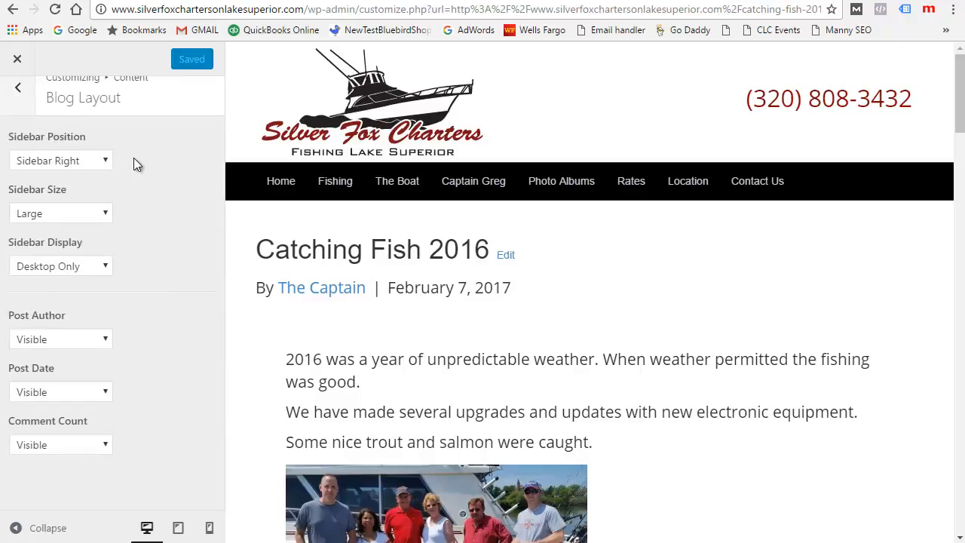
pyautogui.click(78, 160)
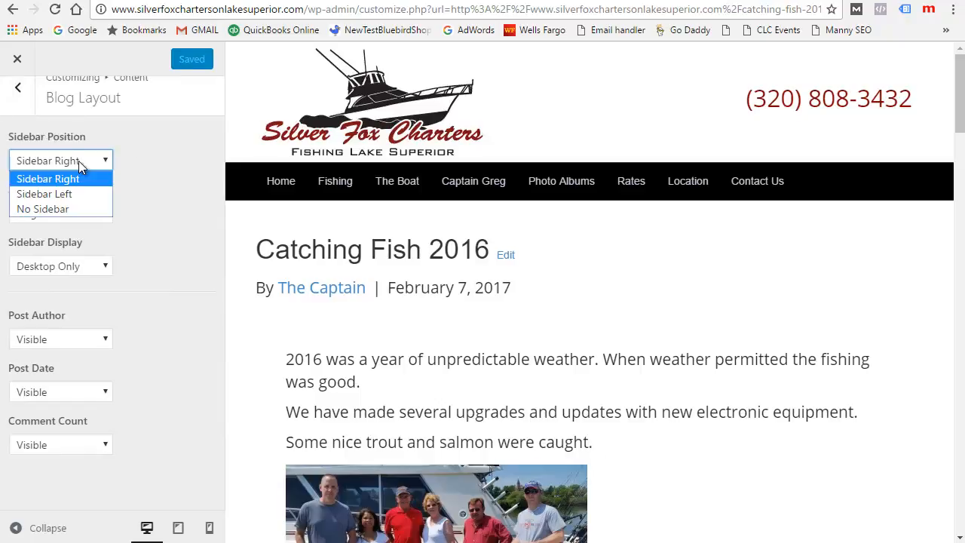
pyautogui.click(60, 216)
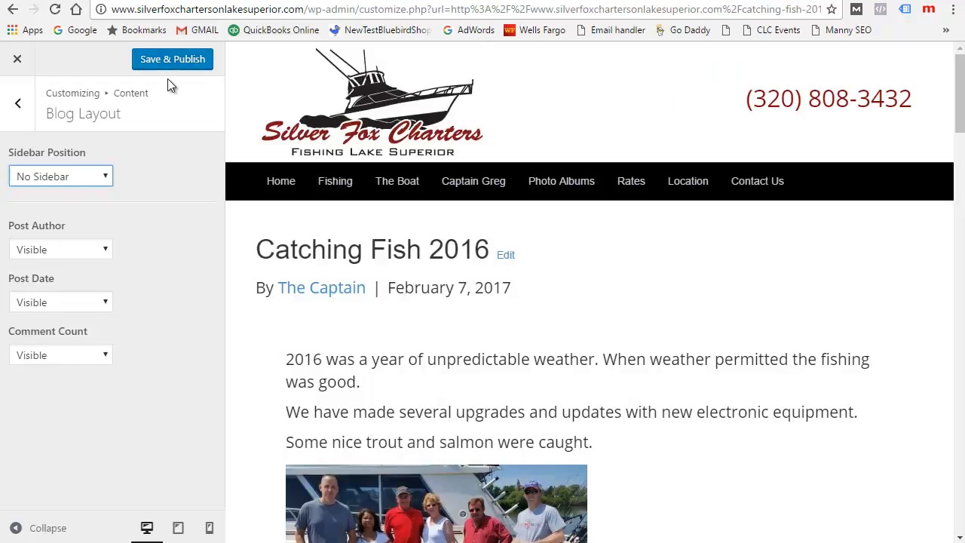
pyautogui.click(190, 64)
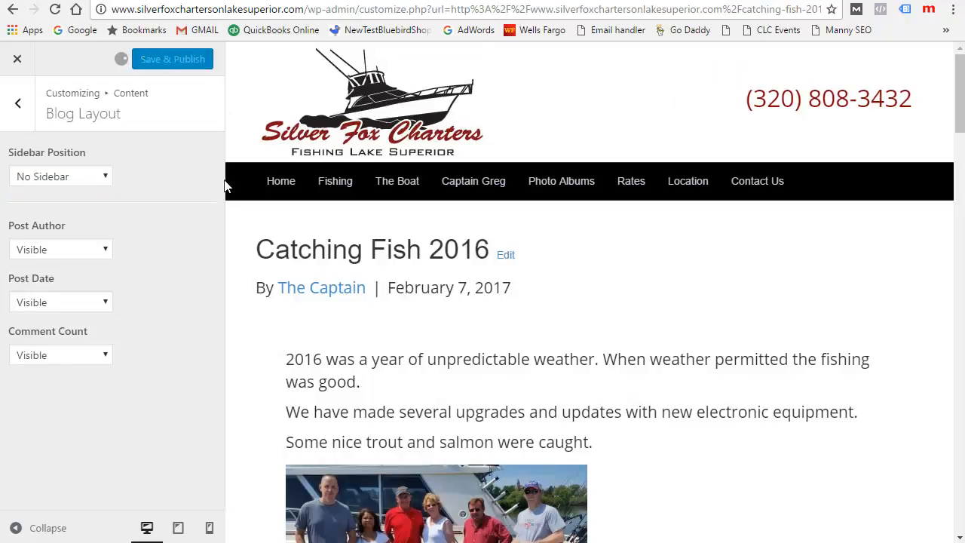
pyautogui.click(18, 59)
pyautogui.scroll(-10, 596, 317)
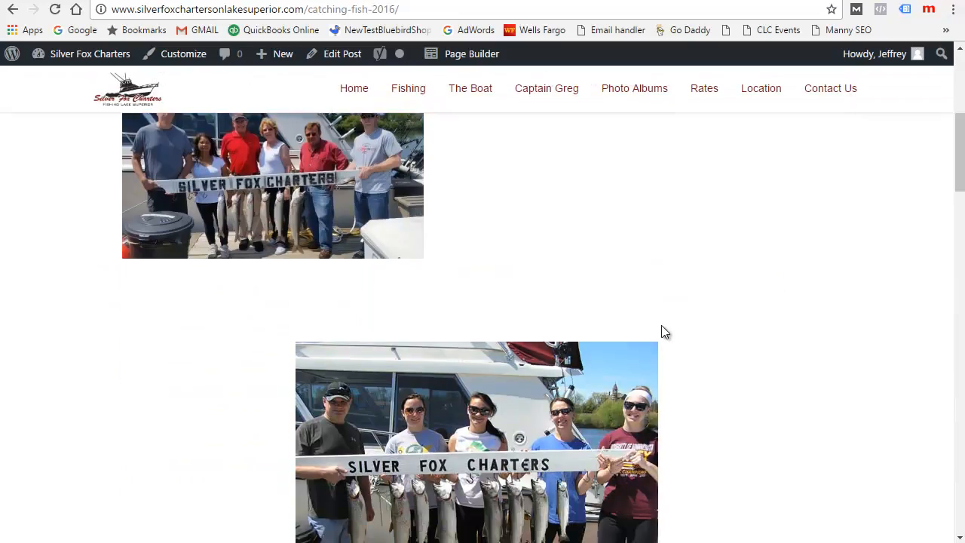
pyautogui.scroll(15, 751, 342)
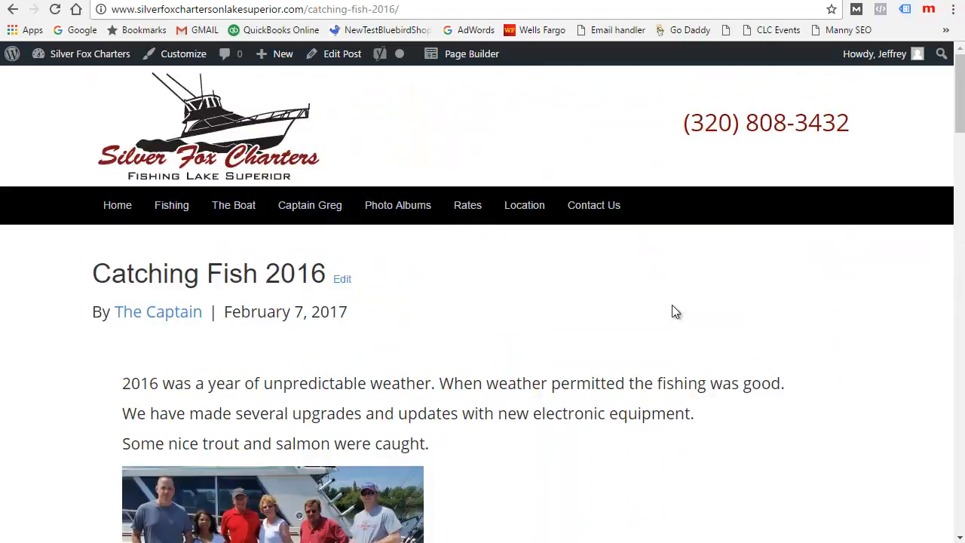
pyautogui.scroll(-3, 575, 306)
pyautogui.scroll(-2, 513, 264)
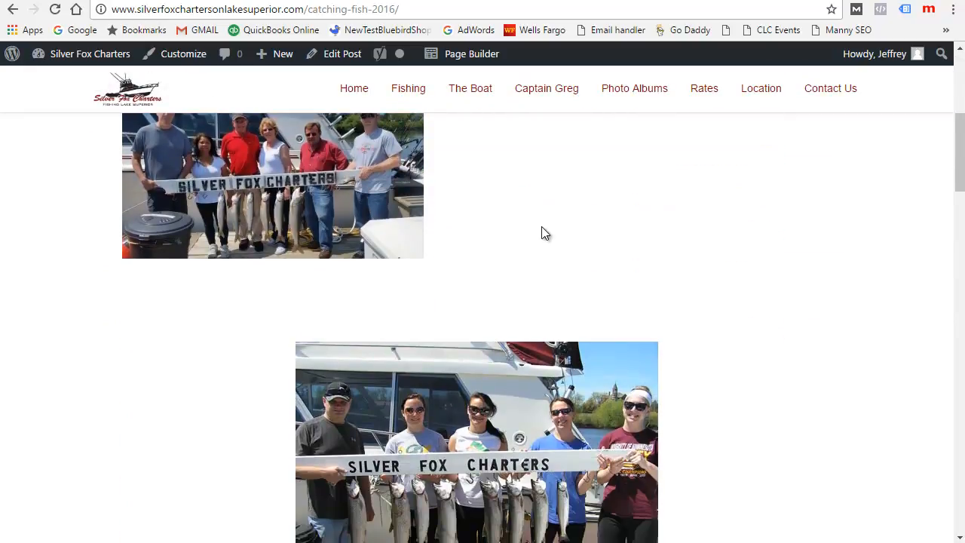
# Reopen the post in Page Builder and add a Photo module beside the second group photo
pyautogui.click(475, 56)
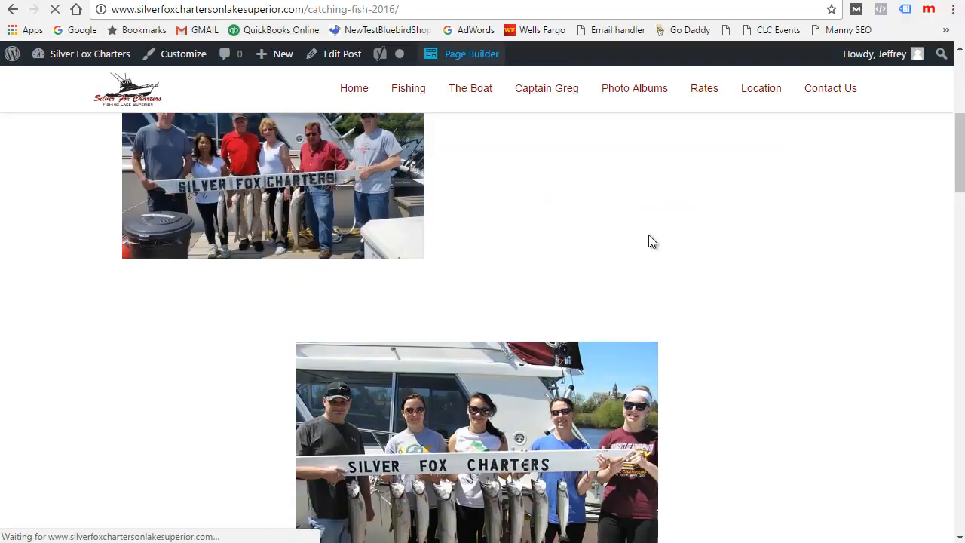
pyautogui.scroll(-5, 573, 226)
pyautogui.scroll(-2, 530, 192)
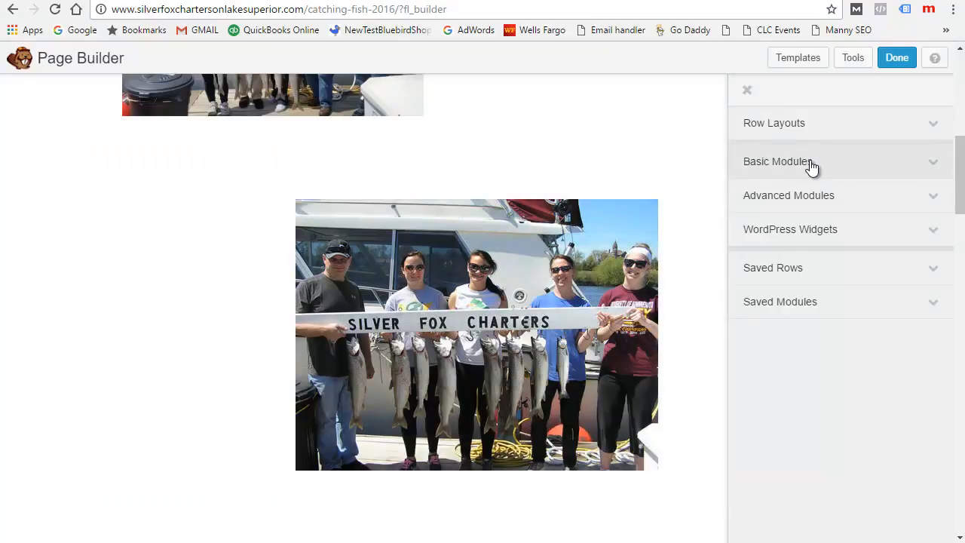
pyautogui.click(812, 164)
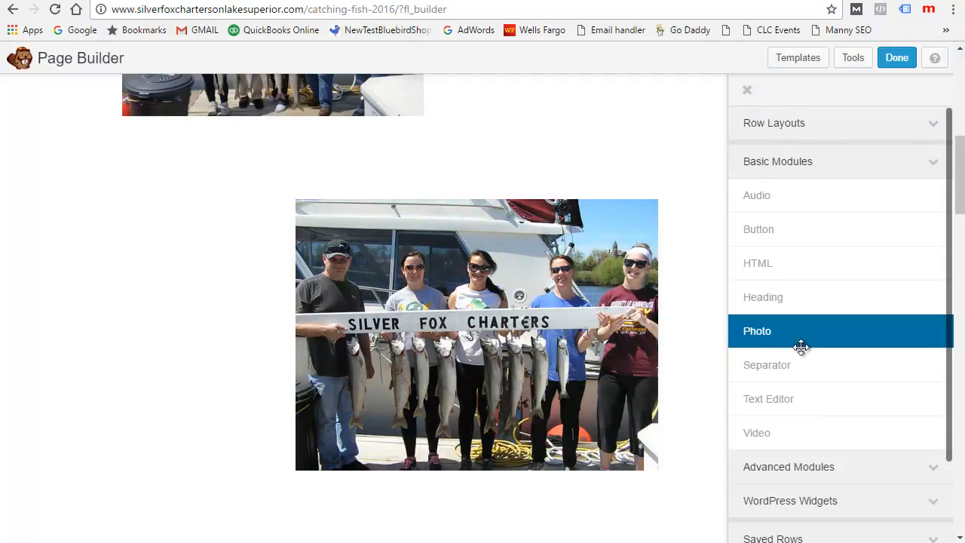
pyautogui.moveTo(802, 336); pyautogui.dragTo(839, 371)
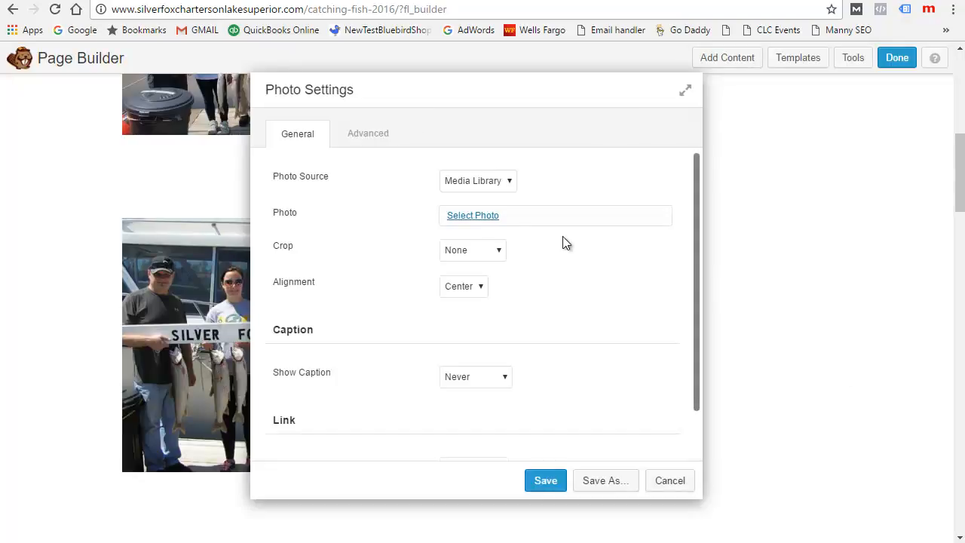
# Choose father-son.jpg from the Media Library for the Photo module beside the second group photo
pyautogui.click(482, 216)
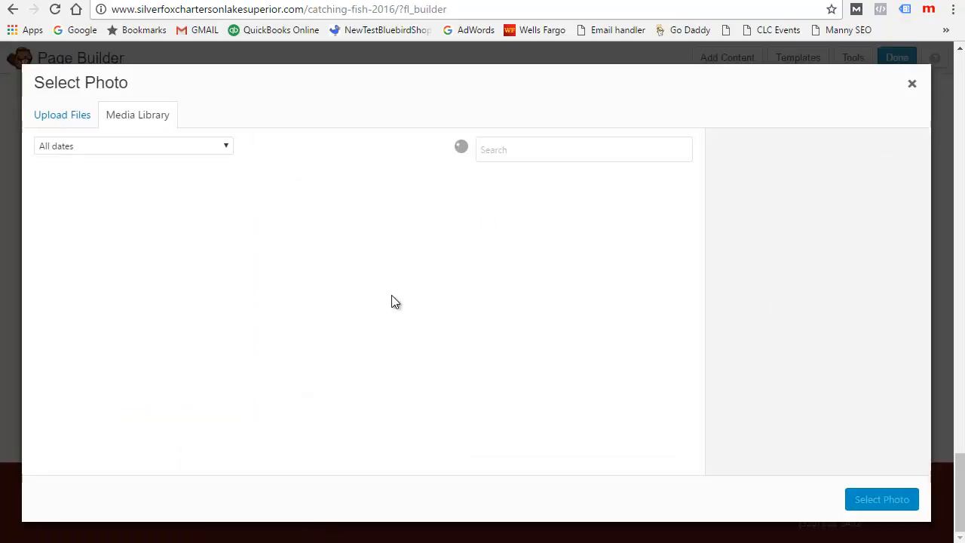
pyautogui.click(305, 332)
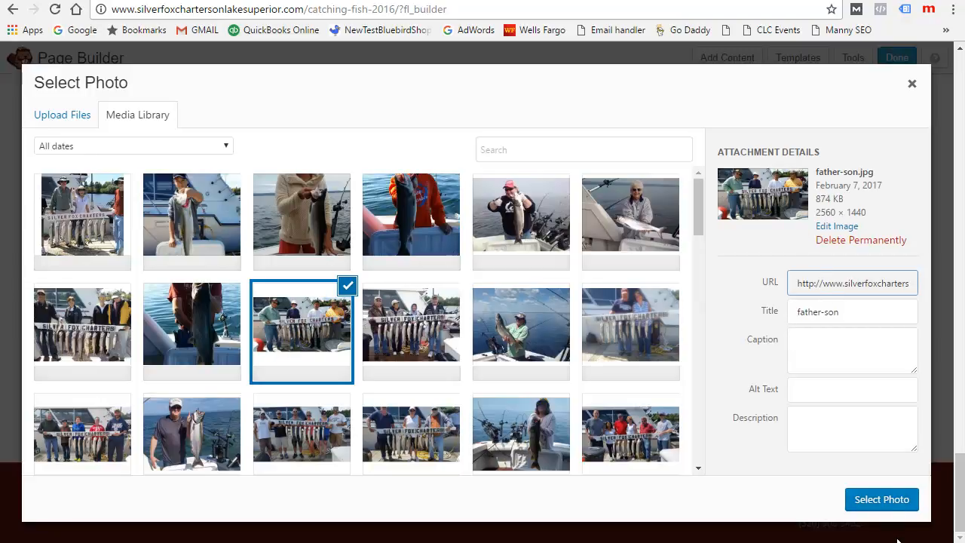
pyautogui.click(882, 499)
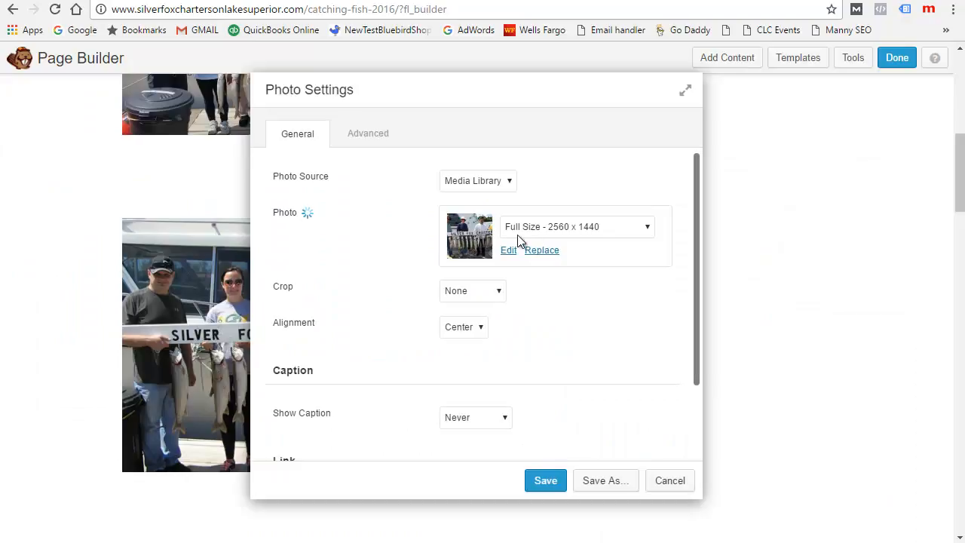
pyautogui.moveTo(536, 98); pyautogui.dragTo(300, 103)
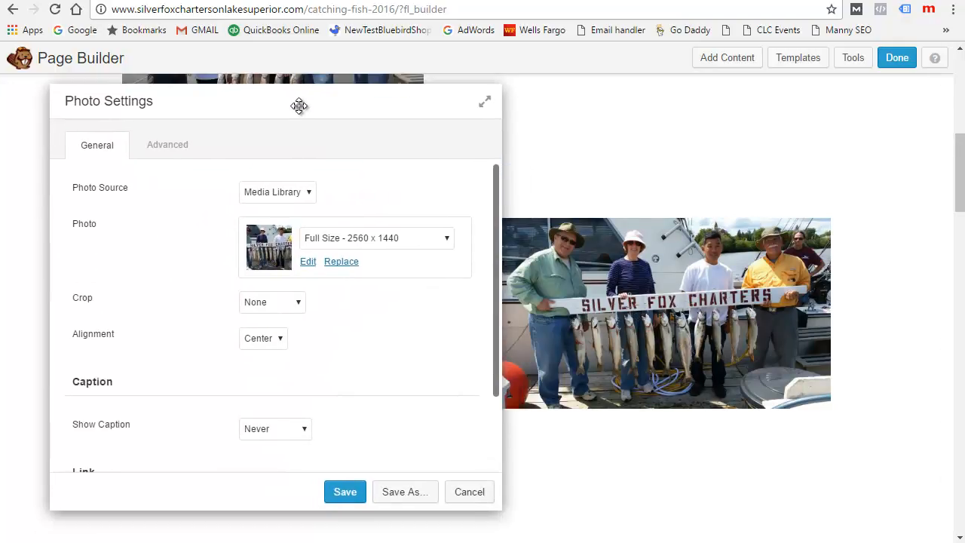
# Try the Medium size for the father-son photo, settle on Large - 1024 x 576 and save the module
pyautogui.click(366, 234)
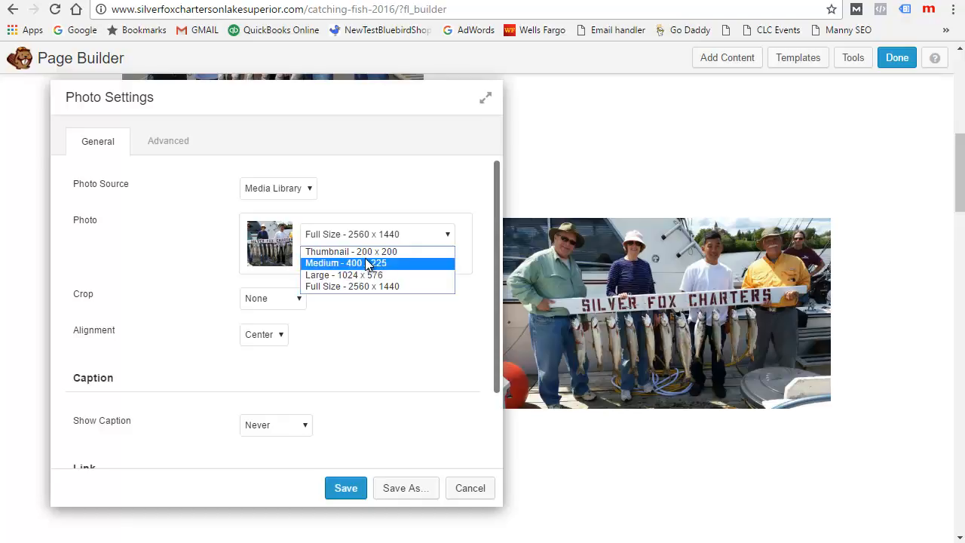
pyautogui.click(367, 263)
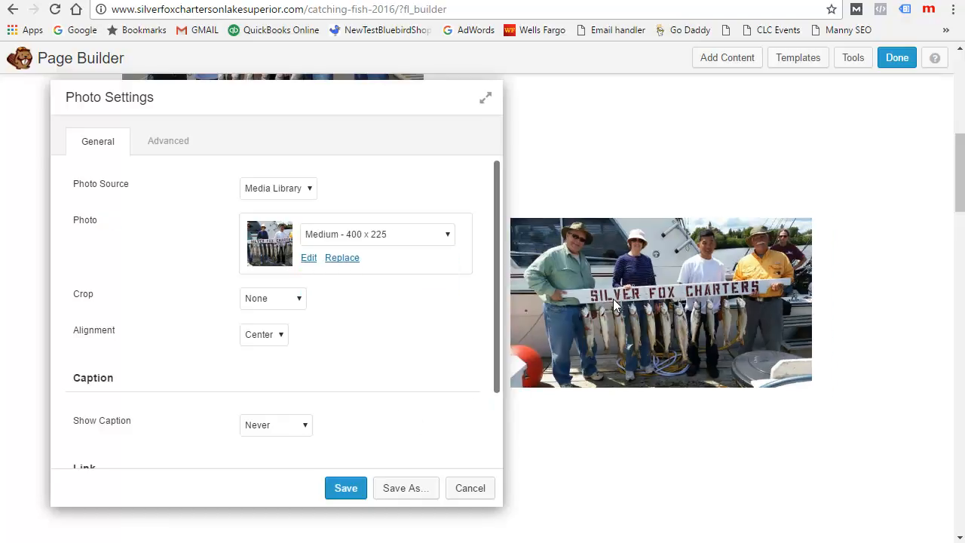
pyautogui.moveTo(345, 101)
pyautogui.mouseDown()
pyautogui.moveTo(329, 463)
pyautogui.moveTo(327, 101)
pyautogui.moveTo(339, 98)
pyautogui.mouseUp()
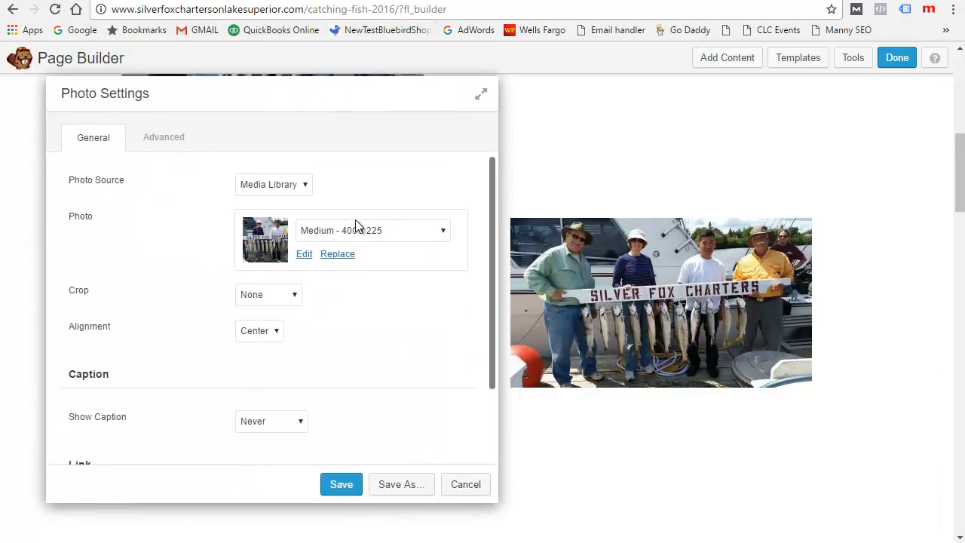
pyautogui.click(352, 233)
pyautogui.click(359, 273)
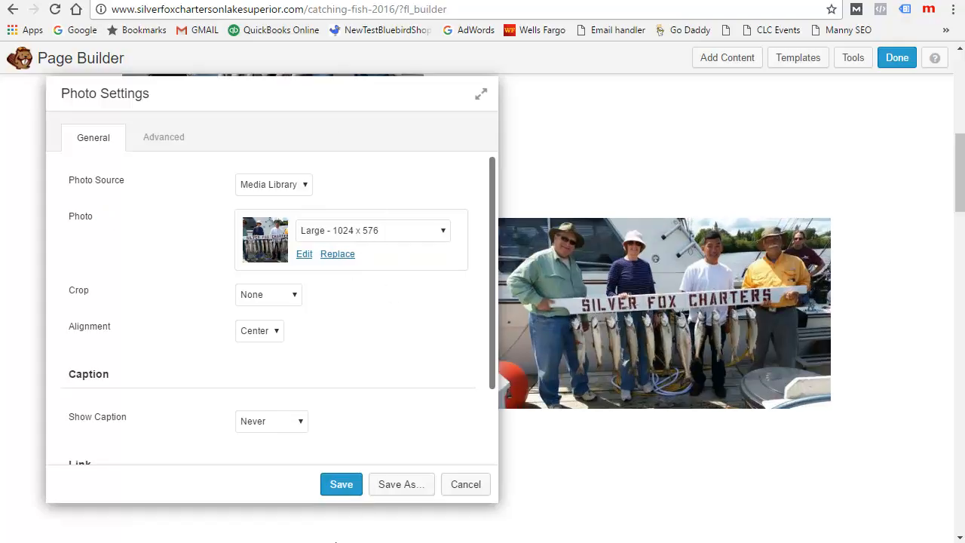
pyautogui.click(345, 484)
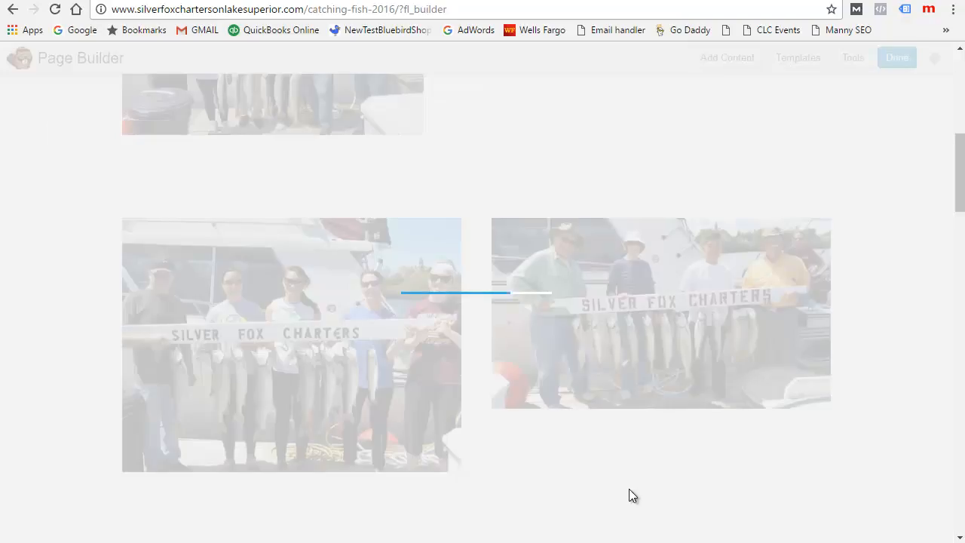
# Add a Photo module beside the intro text and first group photo, using 125.jpg from the Media Library
pyautogui.scroll(-1, 875, 277)
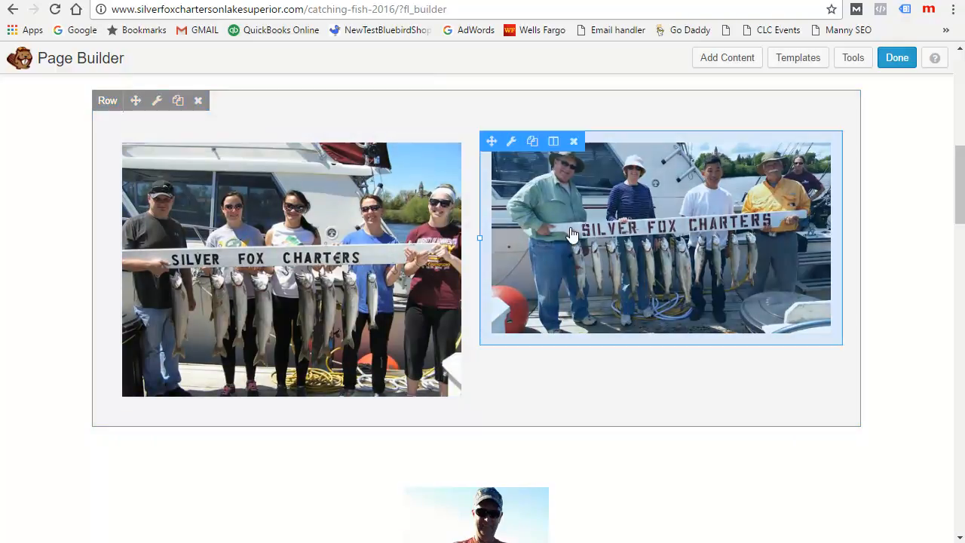
pyautogui.scroll(-4, 701, 341)
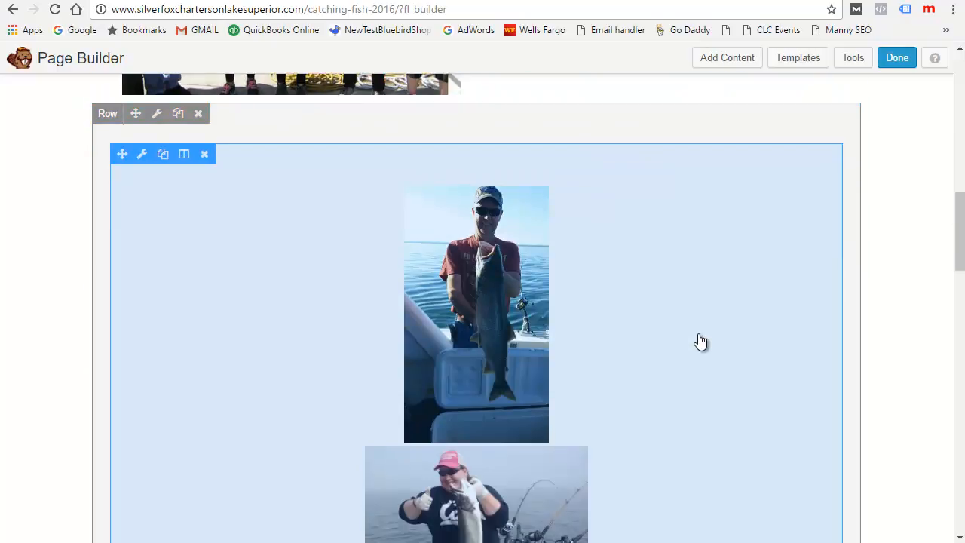
pyautogui.scroll(7, 701, 341)
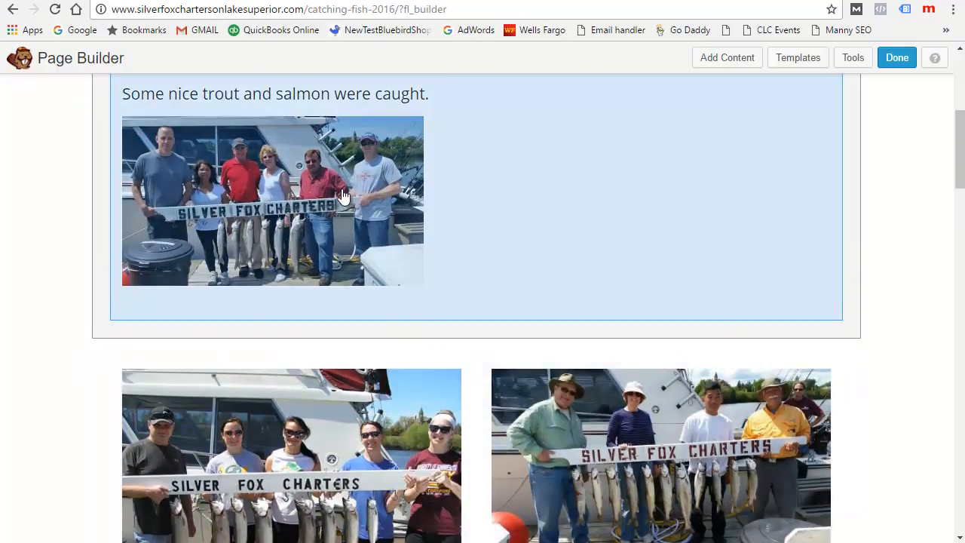
pyautogui.scroll(2, 339, 198)
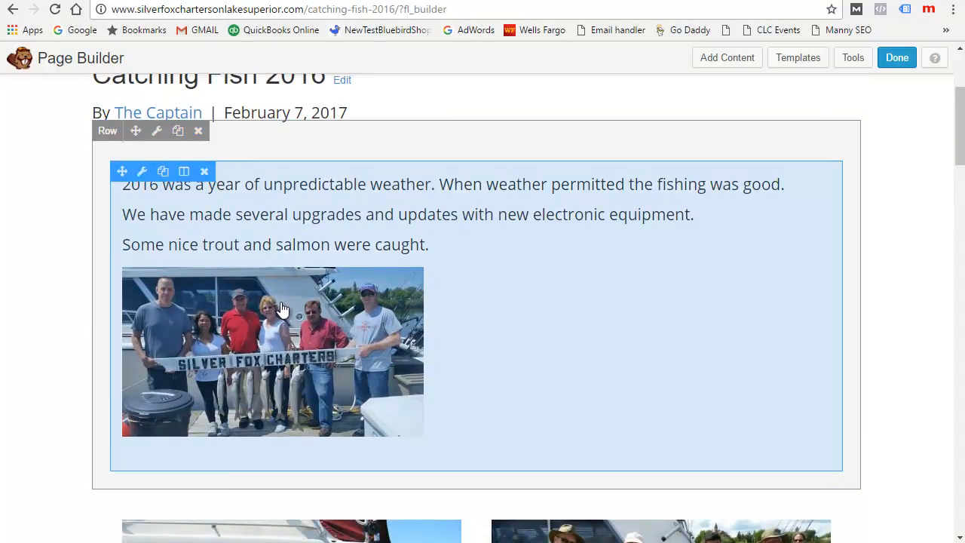
pyautogui.scroll(-1, 431, 341)
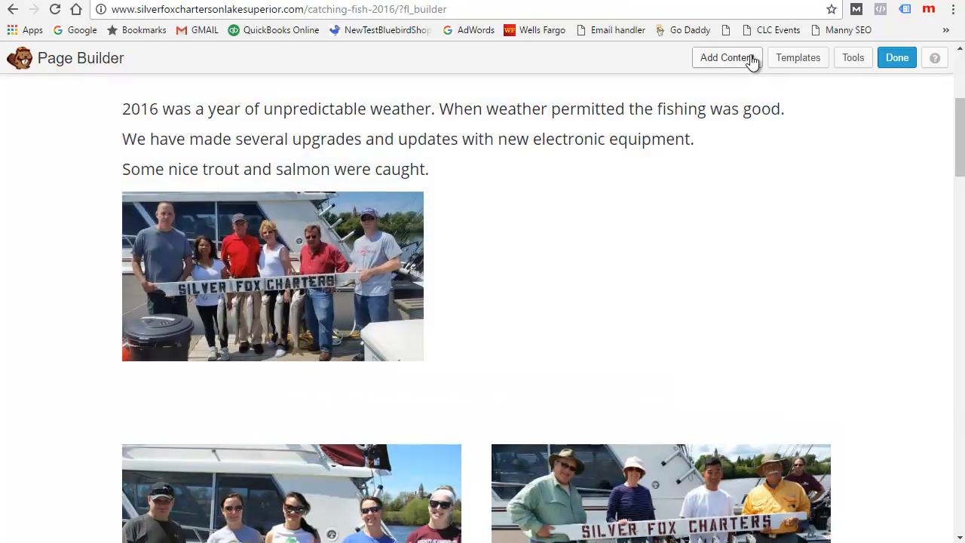
pyautogui.click(744, 63)
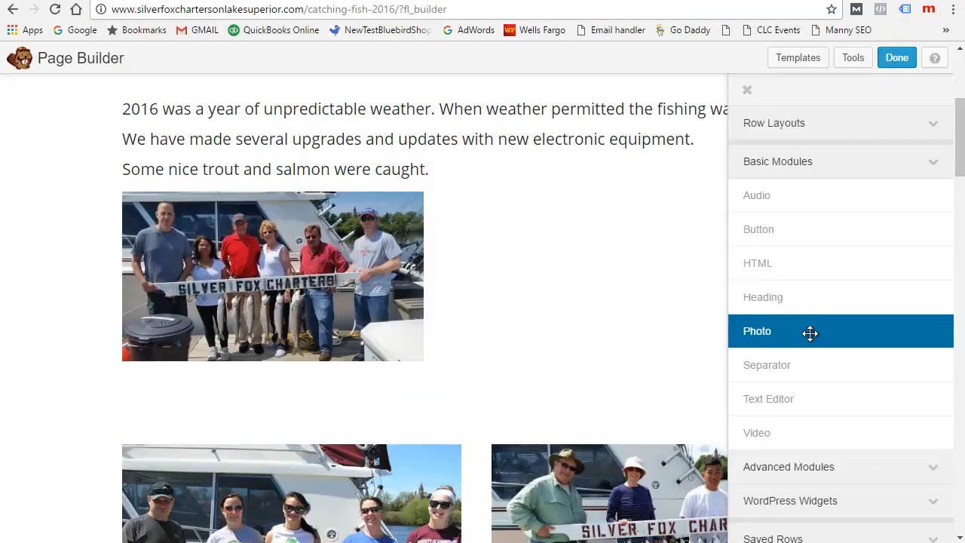
pyautogui.moveTo(809, 333); pyautogui.dragTo(842, 243)
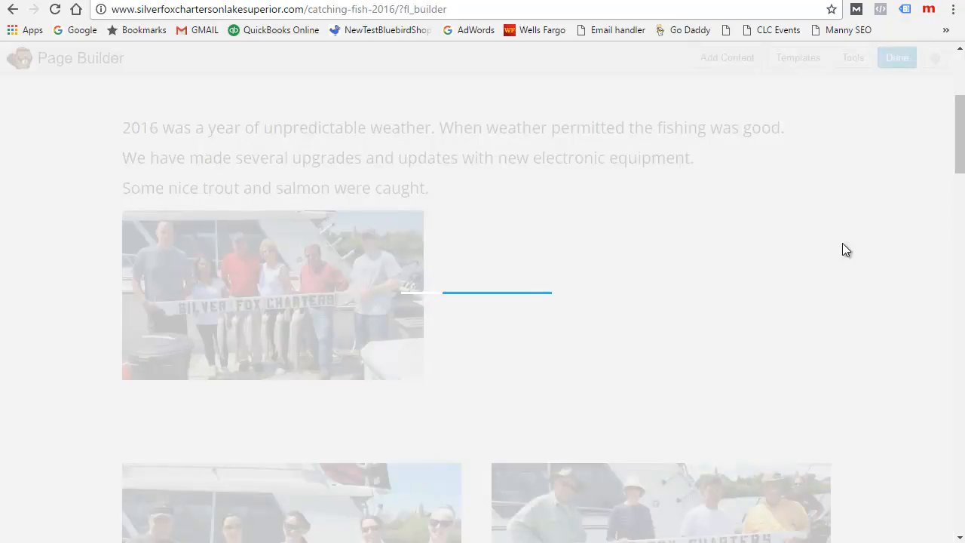
pyautogui.click(476, 219)
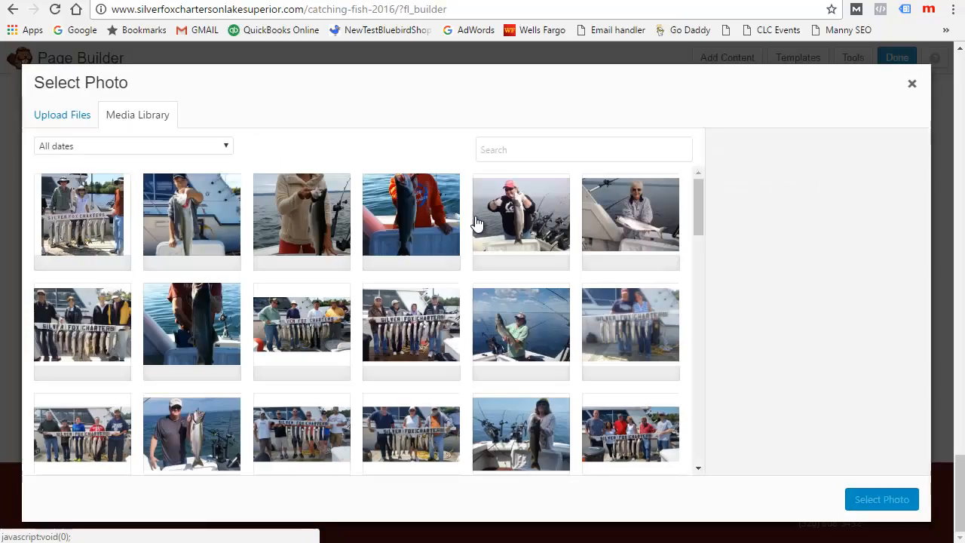
pyautogui.click(411, 218)
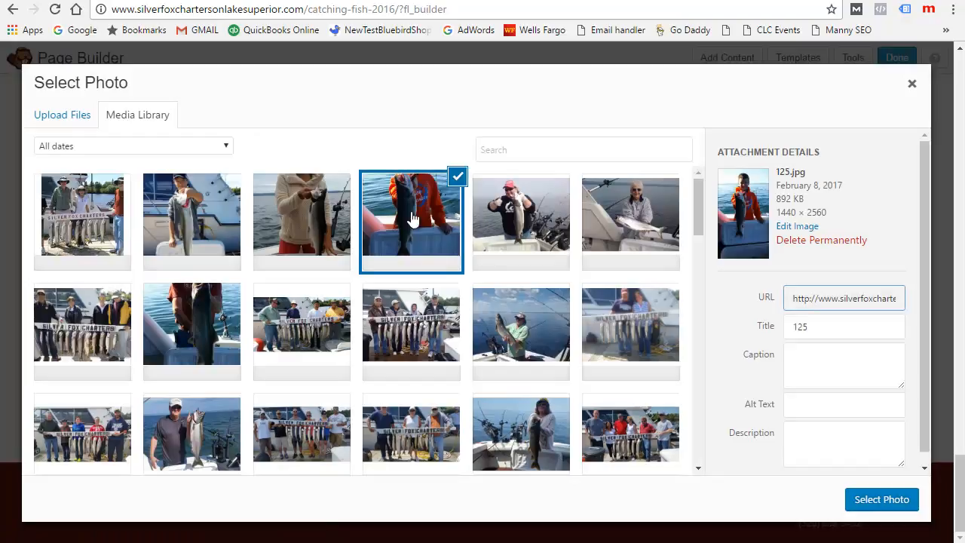
pyautogui.click(873, 500)
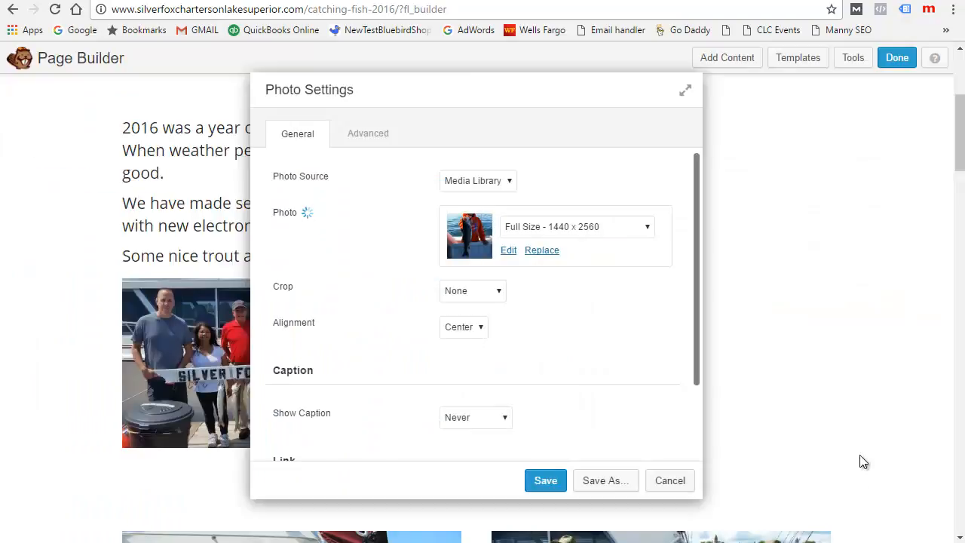
# Set the 125.jpg photo's size to Large - 576 x 1024 and save the module
pyautogui.click(577, 225)
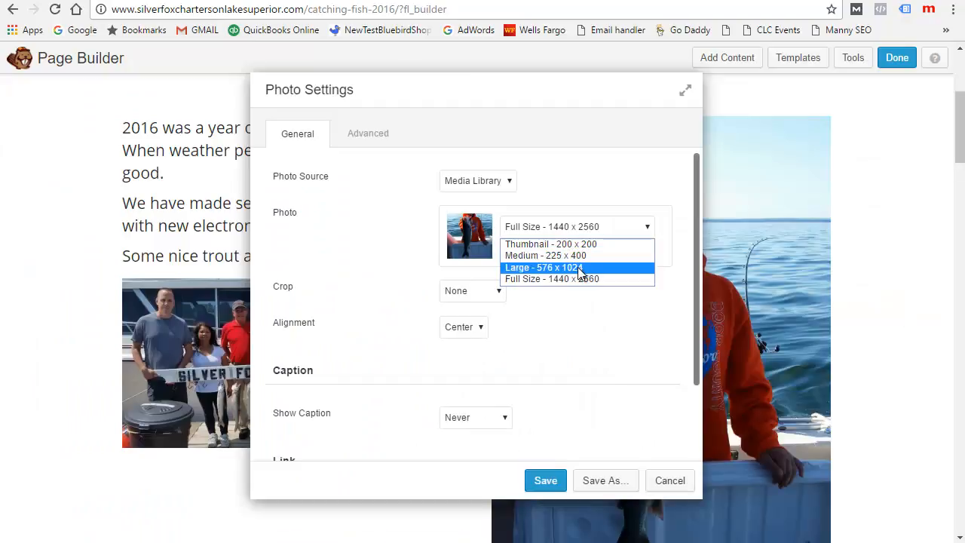
pyautogui.click(578, 267)
pyautogui.moveTo(551, 85); pyautogui.dragTo(348, 45)
pyautogui.click(344, 440)
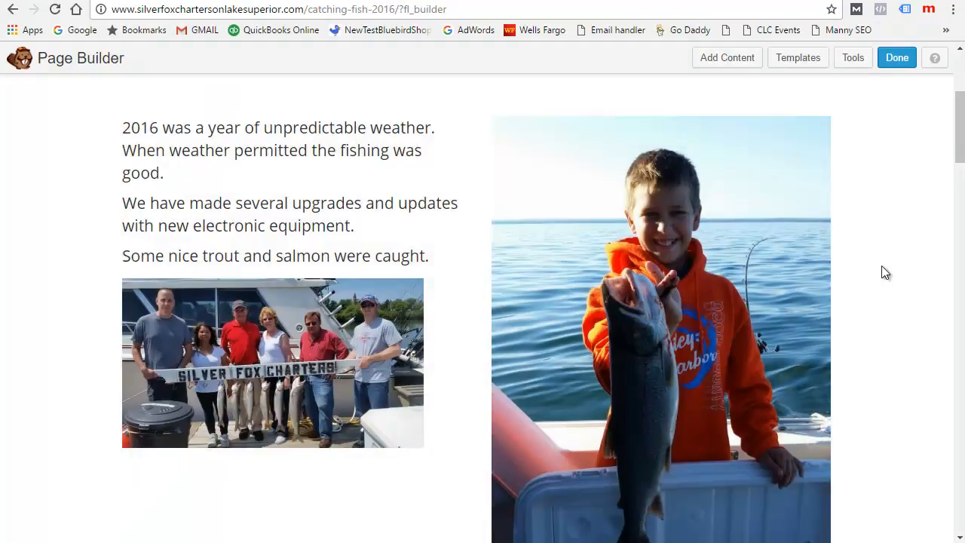
# Publish the Page Builder changes and view the beginning of the live Catching Fish 2016 post
pyautogui.click(901, 58)
pyautogui.click(485, 254)
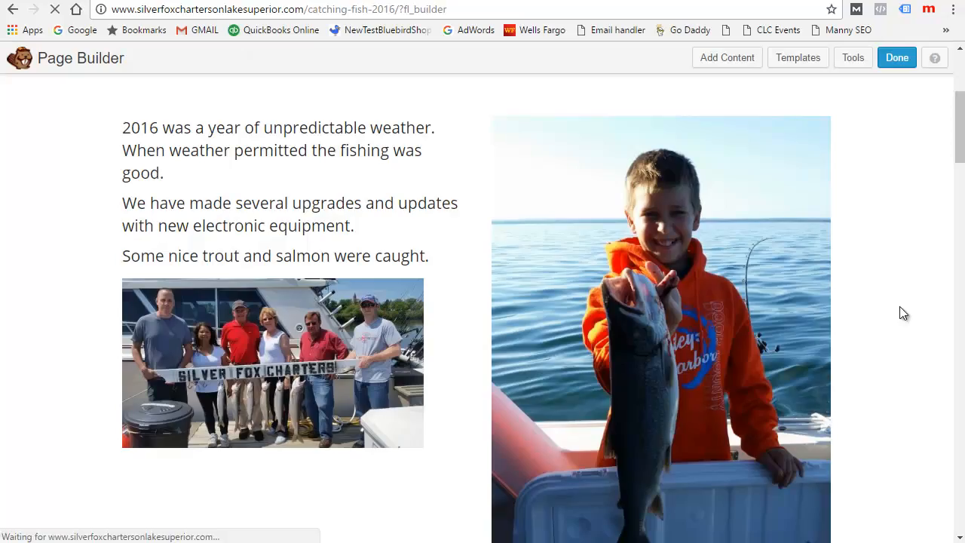
pyautogui.scroll(-2, 882, 291)
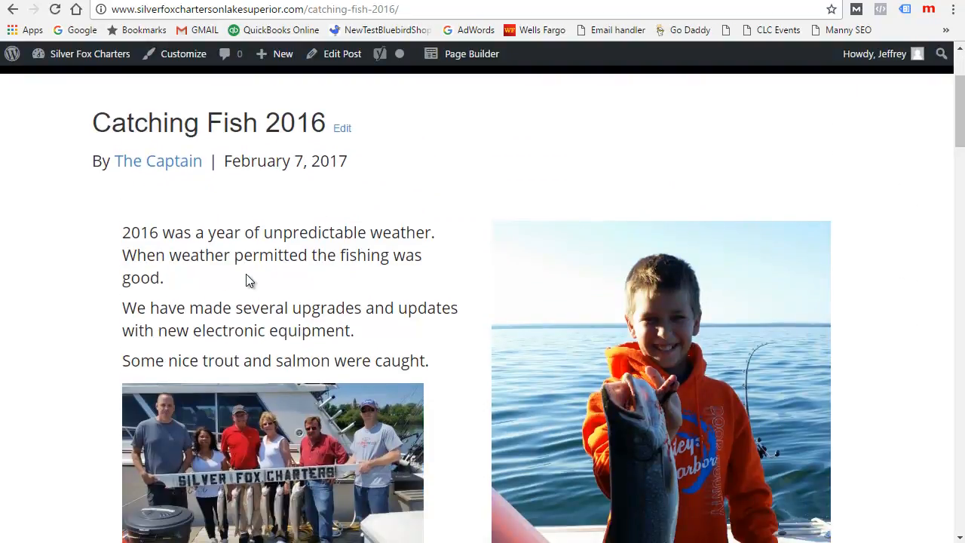
pyautogui.scroll(-1, 298, 222)
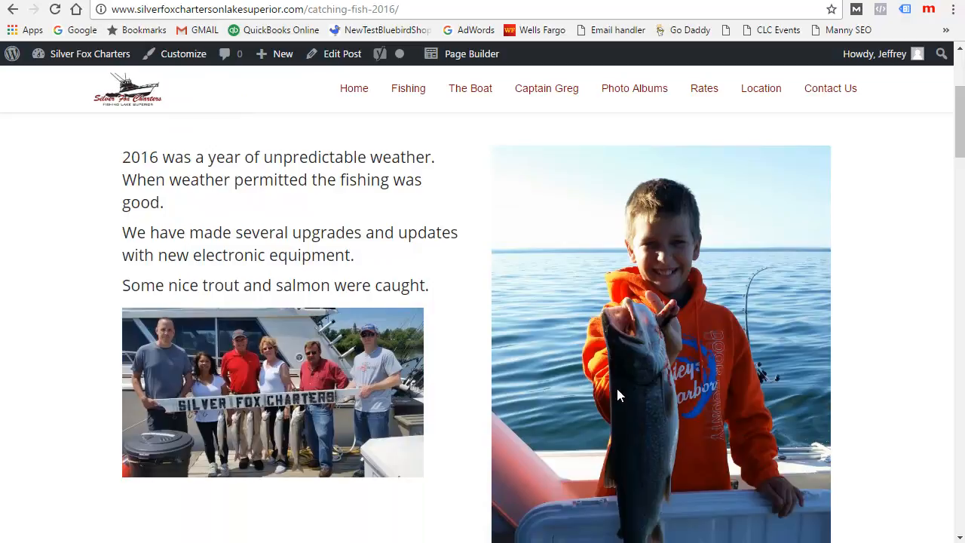
# Examine the live post's photo layout from the intro row down to the last photo and back to the title
pyautogui.scroll(-8, 616, 398)
pyautogui.scroll(-5, 294, 312)
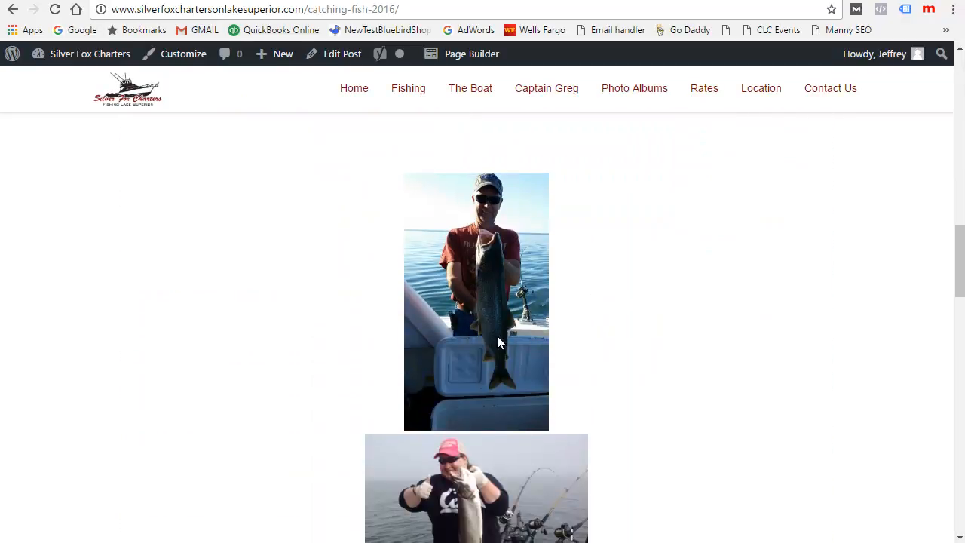
pyautogui.scroll(-15, 483, 340)
pyautogui.scroll(8, 548, 348)
pyautogui.scroll(-13, 499, 174)
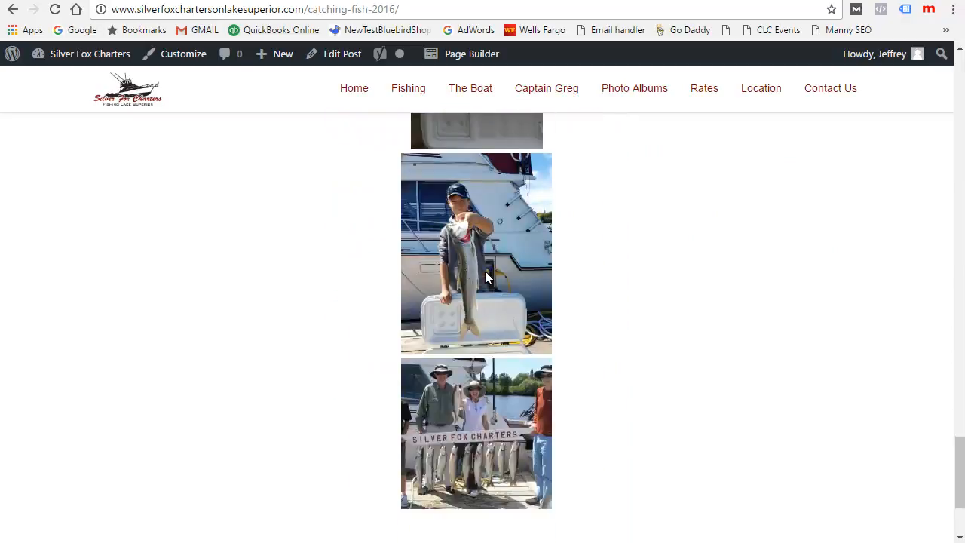
pyautogui.scroll(12, 486, 277)
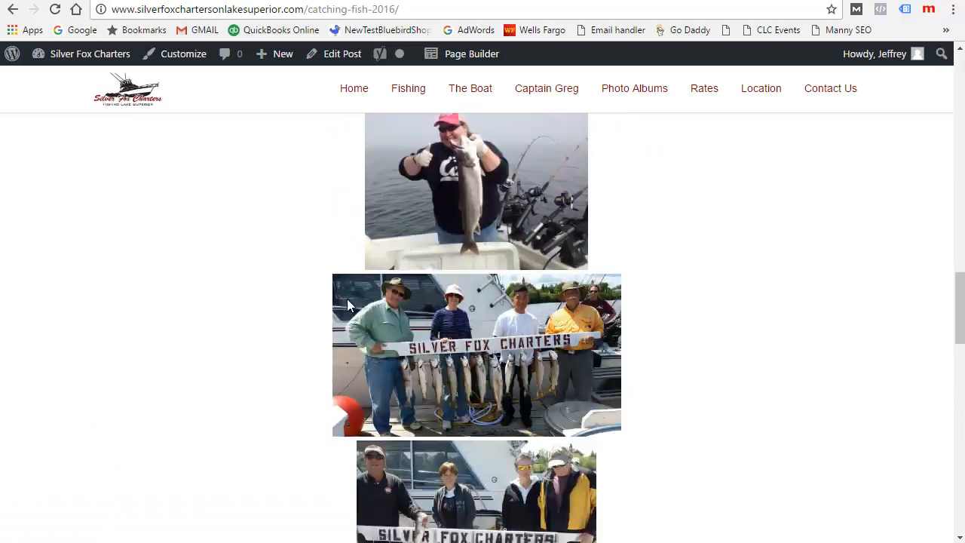
pyautogui.scroll(-2, 445, 341)
pyautogui.scroll(4, 512, 297)
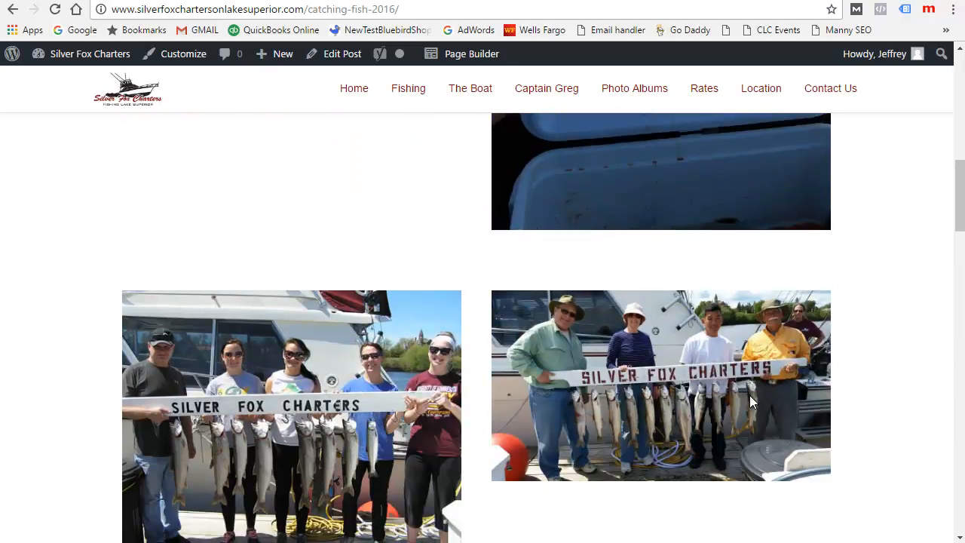
pyautogui.scroll(-3, 765, 381)
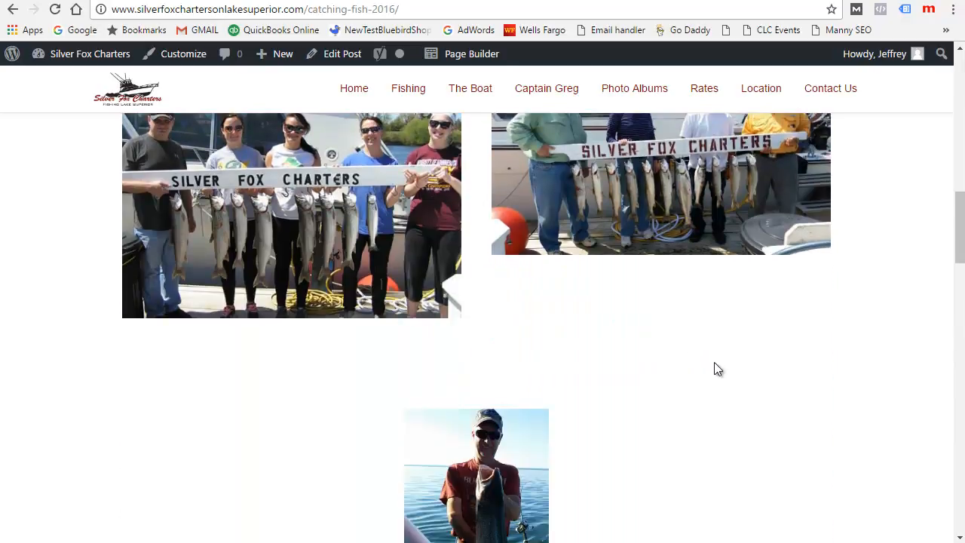
pyautogui.scroll(2, 580, 343)
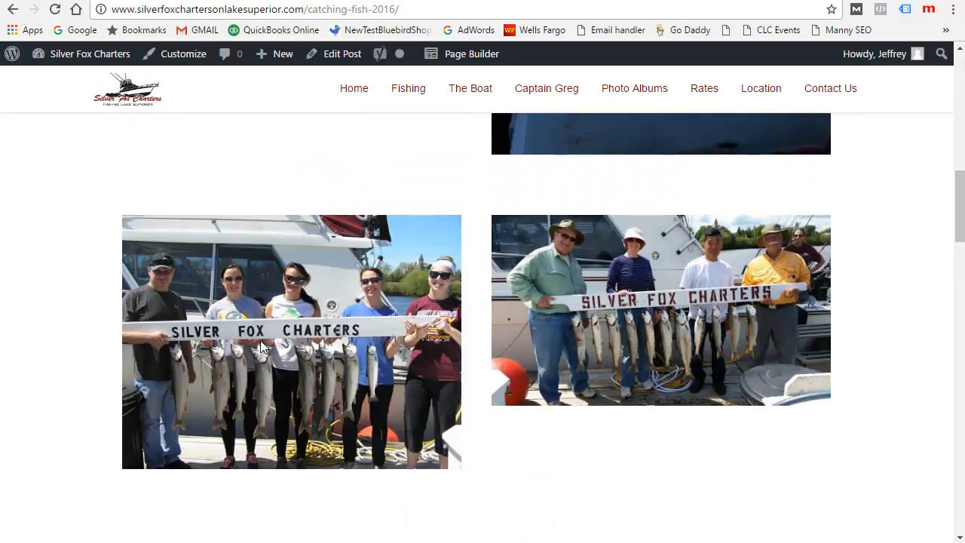
pyautogui.scroll(8, 690, 377)
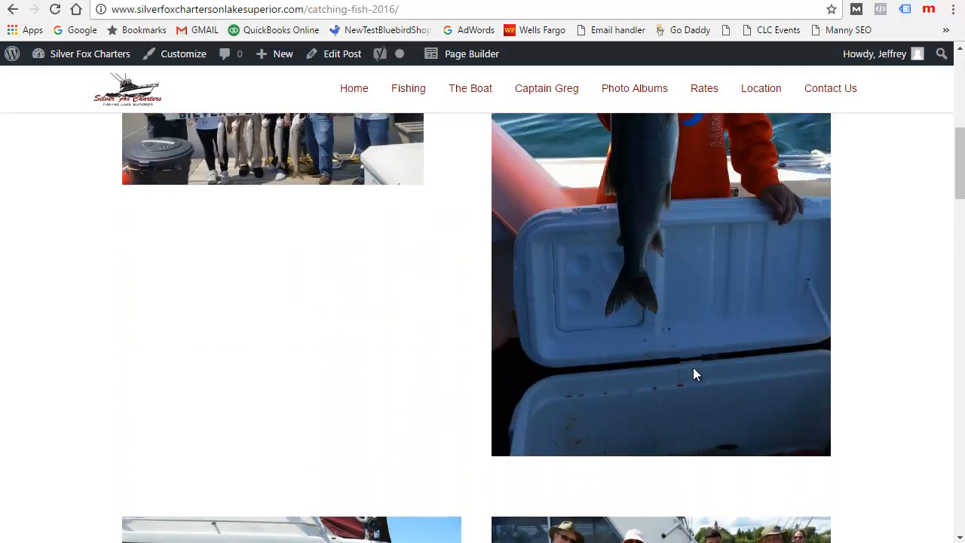
pyautogui.scroll(1, 646, 326)
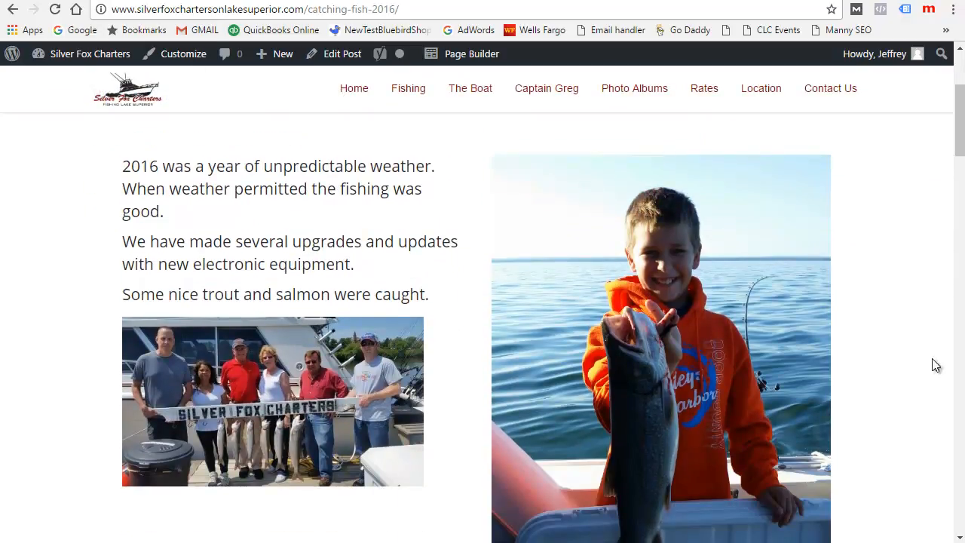
pyautogui.scroll(2, 536, 269)
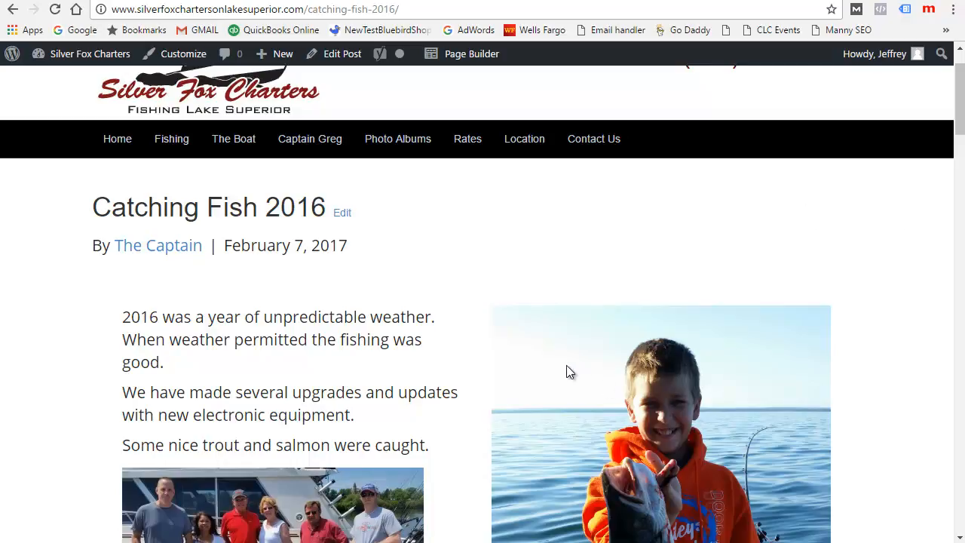
# Open the site's Photo Albums page and look through the list of yearly Catching Fish posts
pyautogui.scroll(-5, 312, 289)
pyautogui.scroll(5, 575, 300)
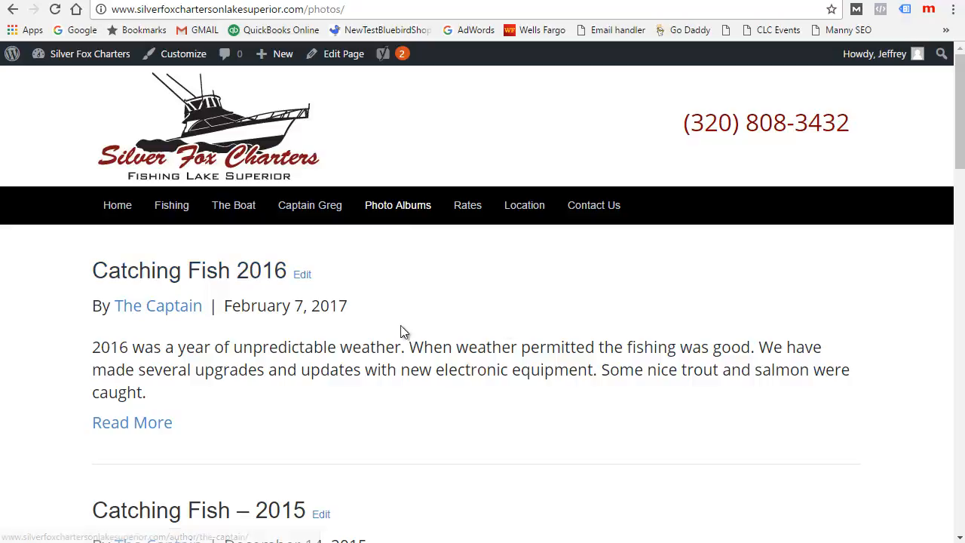
pyautogui.scroll(-10, 835, 329)
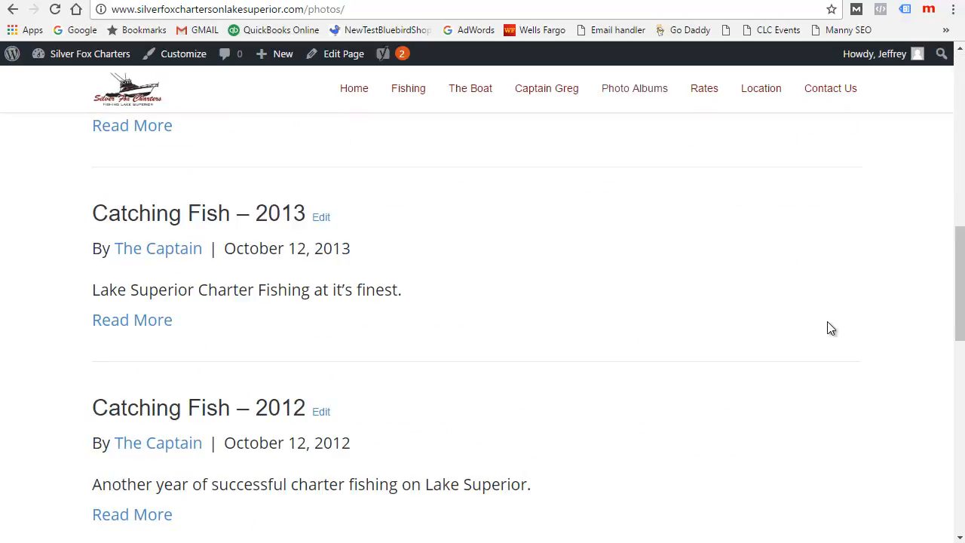
# Look through the older Catching Fish posts further down the Photo Albums list and return to the 2016 entry
pyautogui.scroll(-6, 822, 294)
pyautogui.scroll(12, 817, 257)
pyautogui.scroll(3, 816, 256)
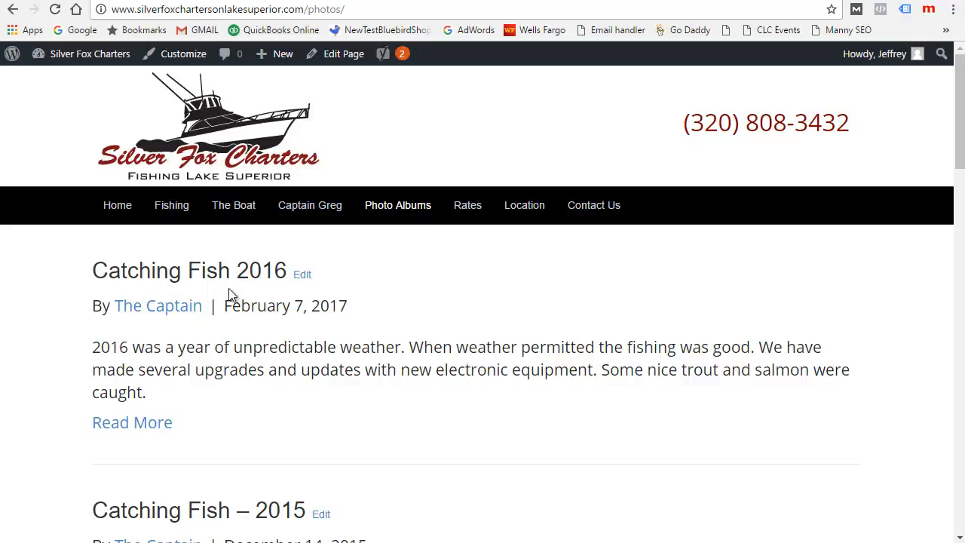
# Start customizing the site's theme and review the Post Layout options in the Content settings
pyautogui.click(178, 58)
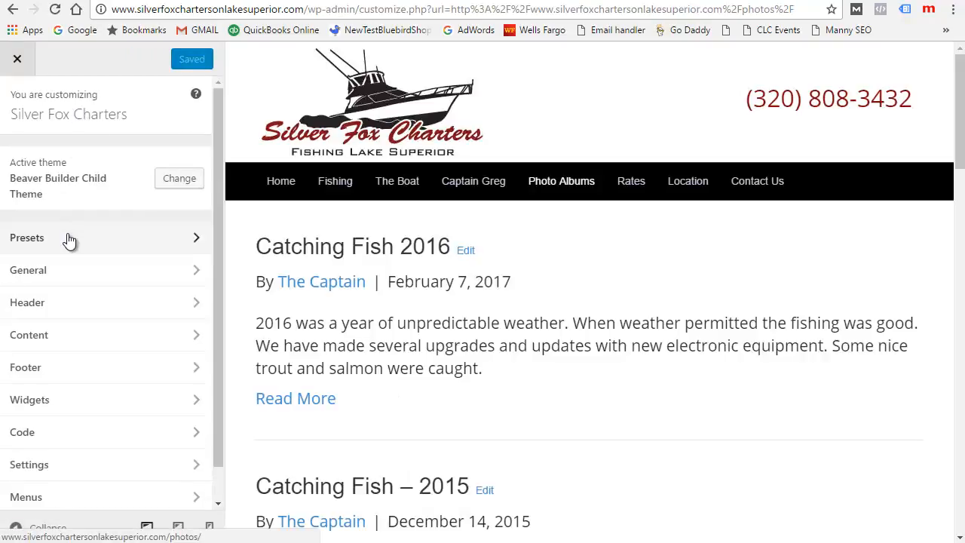
pyautogui.click(49, 344)
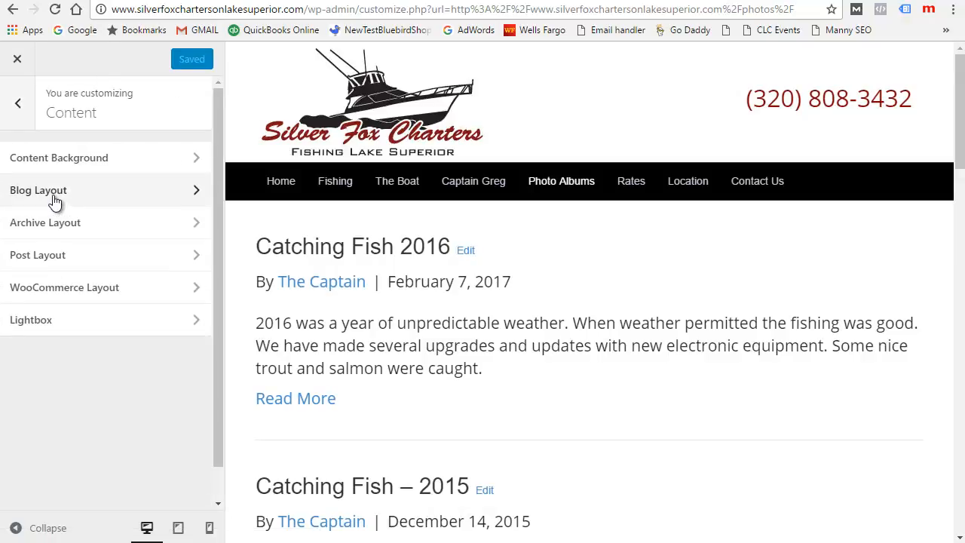
pyautogui.click(57, 257)
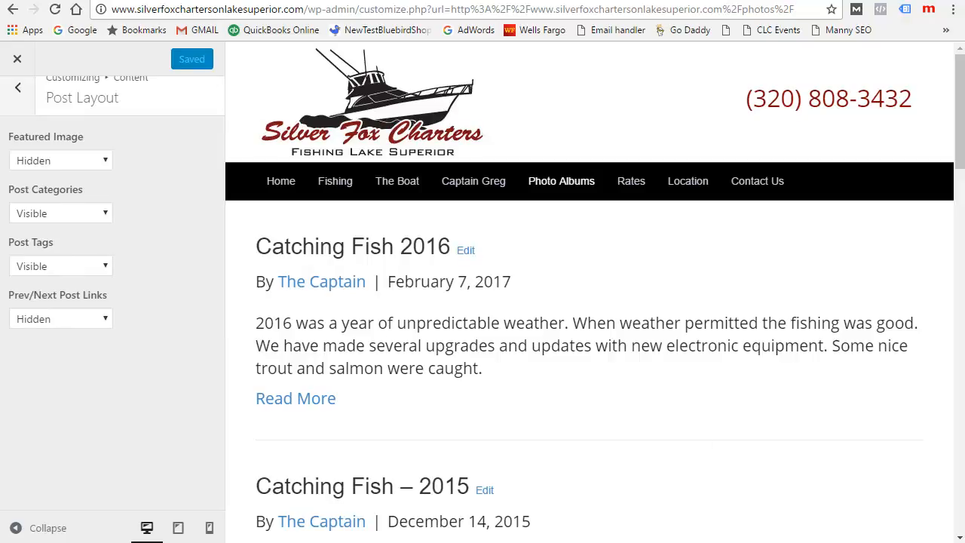
pyautogui.click(19, 89)
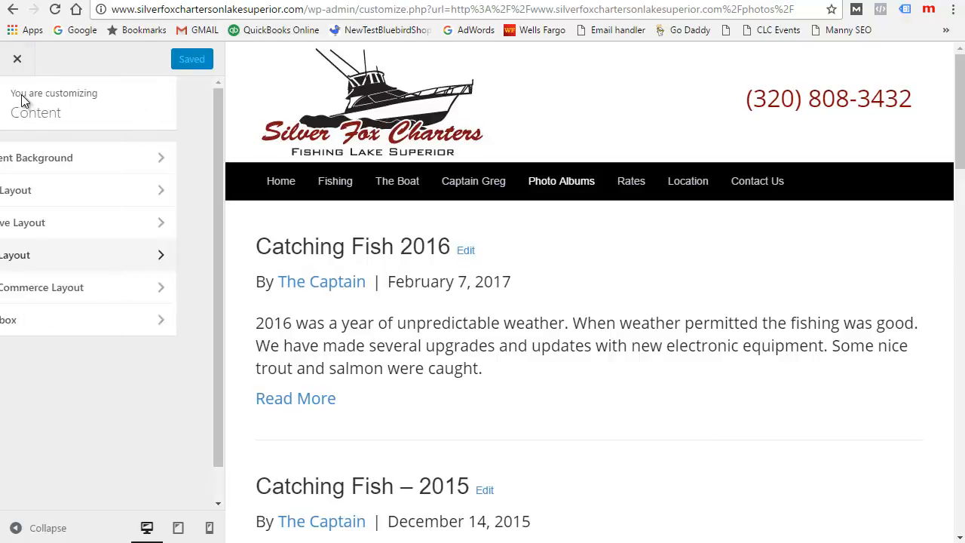
# Check the Sidebar Position choices in the Blog Layout settings, keep No Sidebar, and leave the theme customizer
pyautogui.click(67, 197)
pyautogui.click(70, 160)
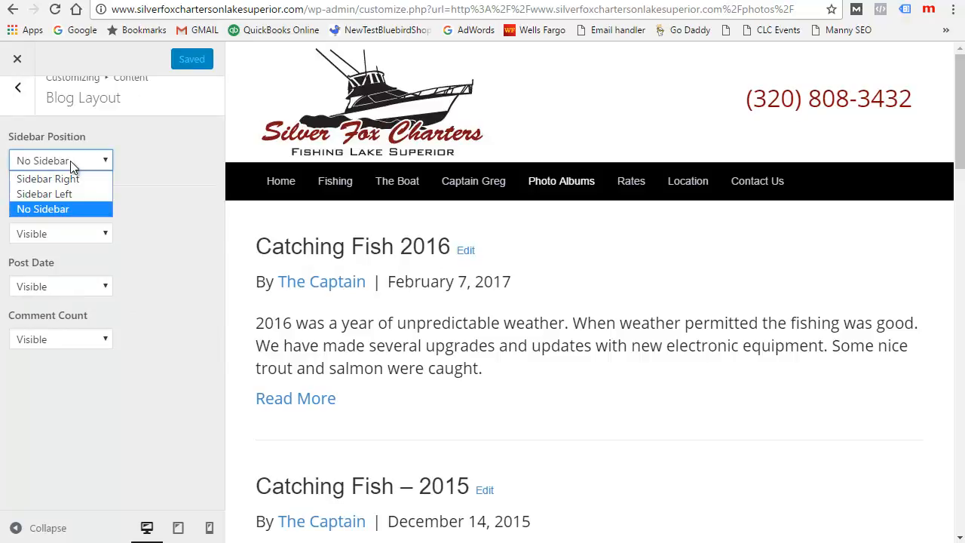
pyautogui.click(70, 161)
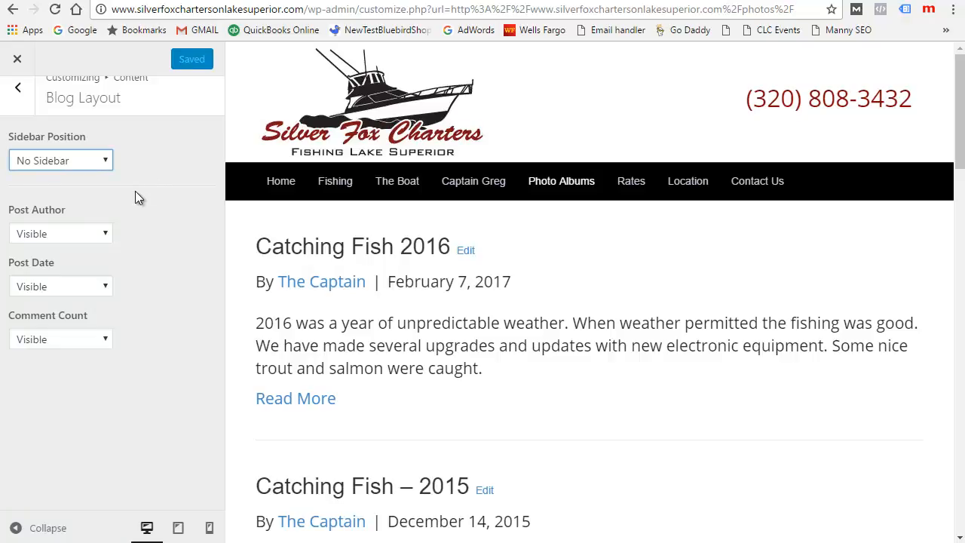
pyautogui.click(21, 98)
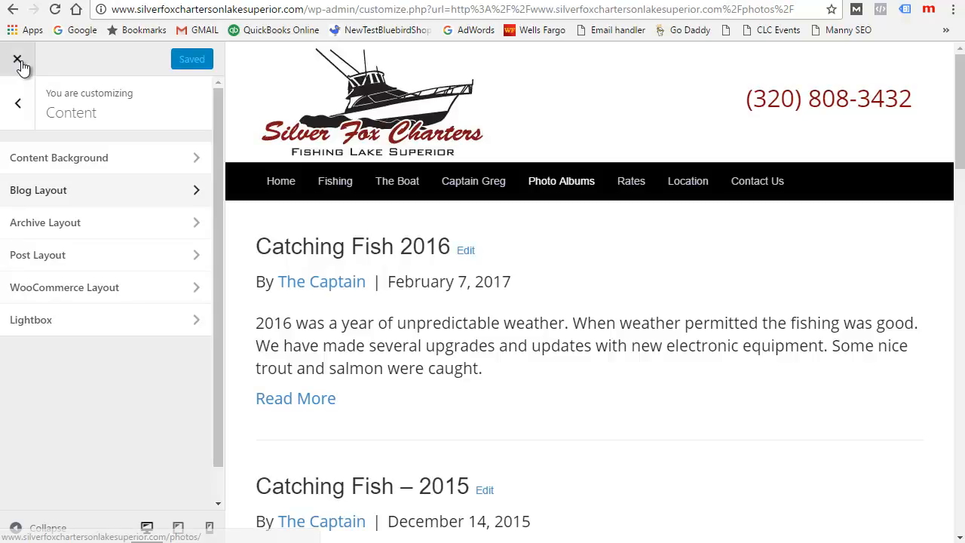
pyautogui.click(18, 61)
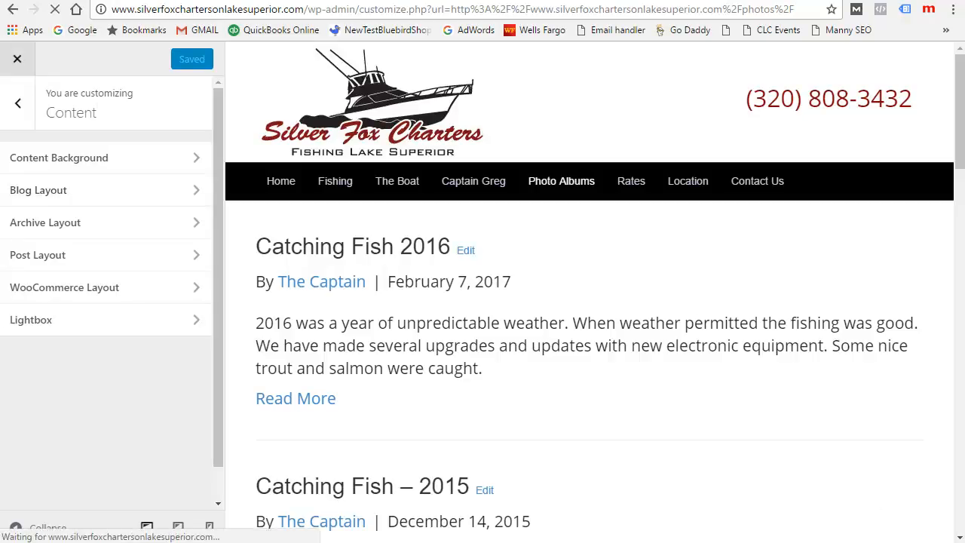